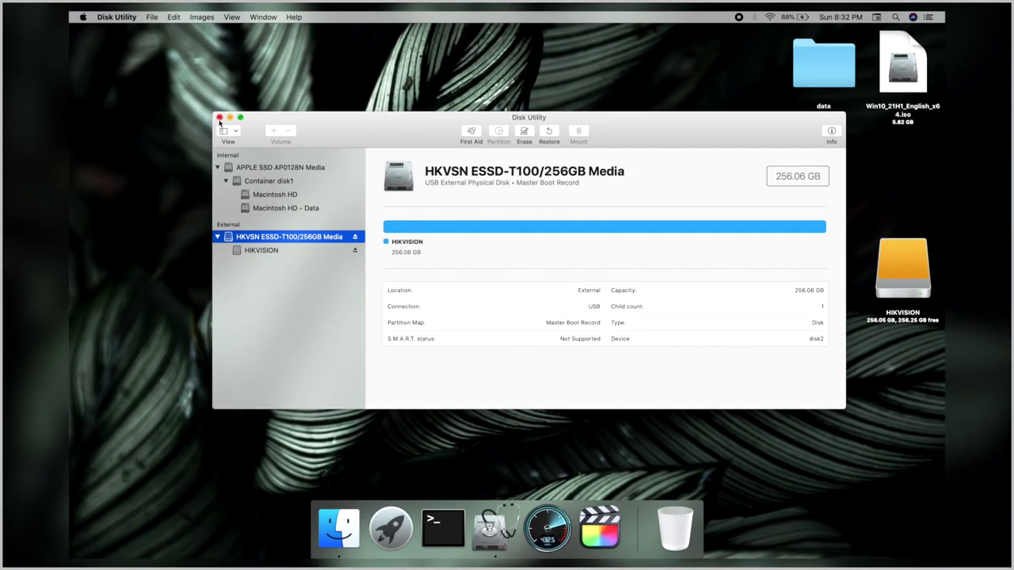
# - Close Disk Utility and postpone the decision on using HIKVISION as a Time Machine backup disk
pyautogui.click(222, 114)
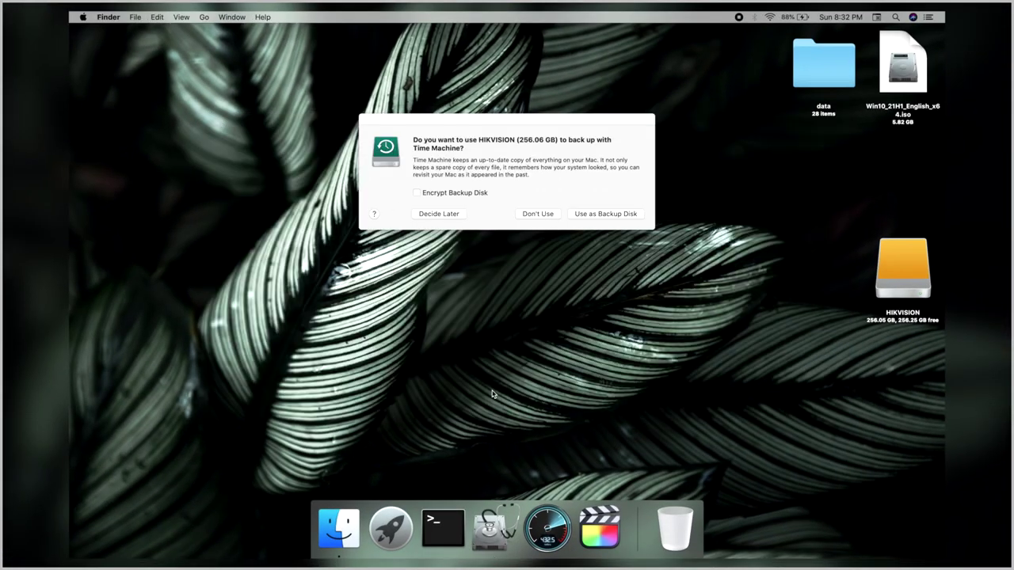
pyautogui.click(446, 214)
# - Open Blackmagic Disk Speed Test, select the HIKVISION drive as the target and start the speed test
pyautogui.click(546, 529)
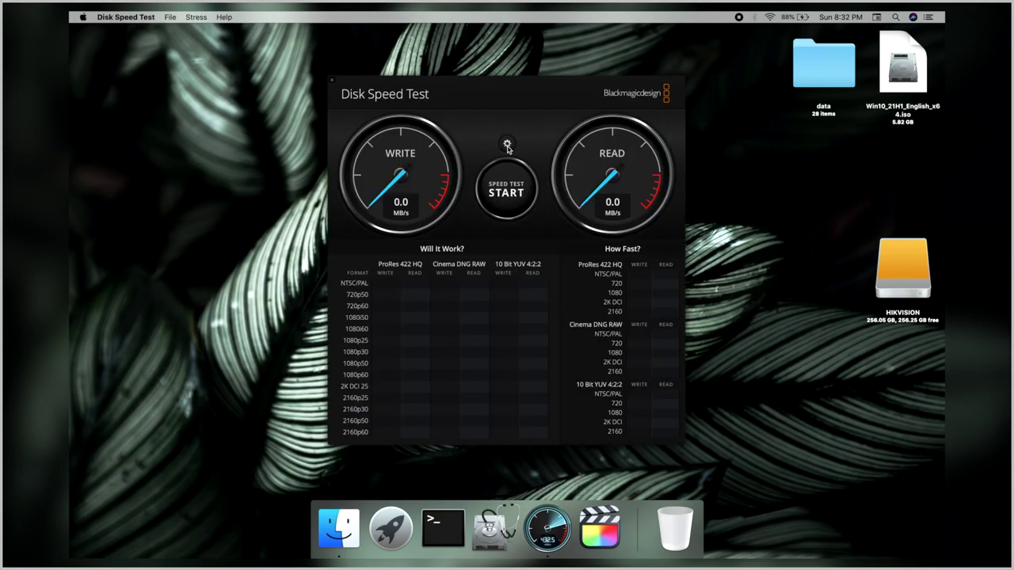
pyautogui.click(507, 144)
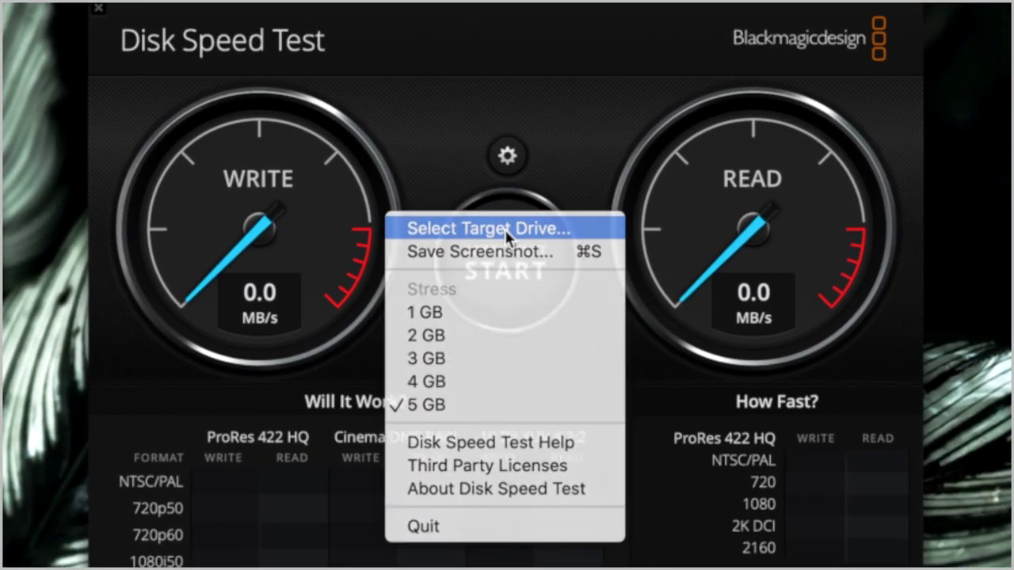
pyautogui.click(507, 192)
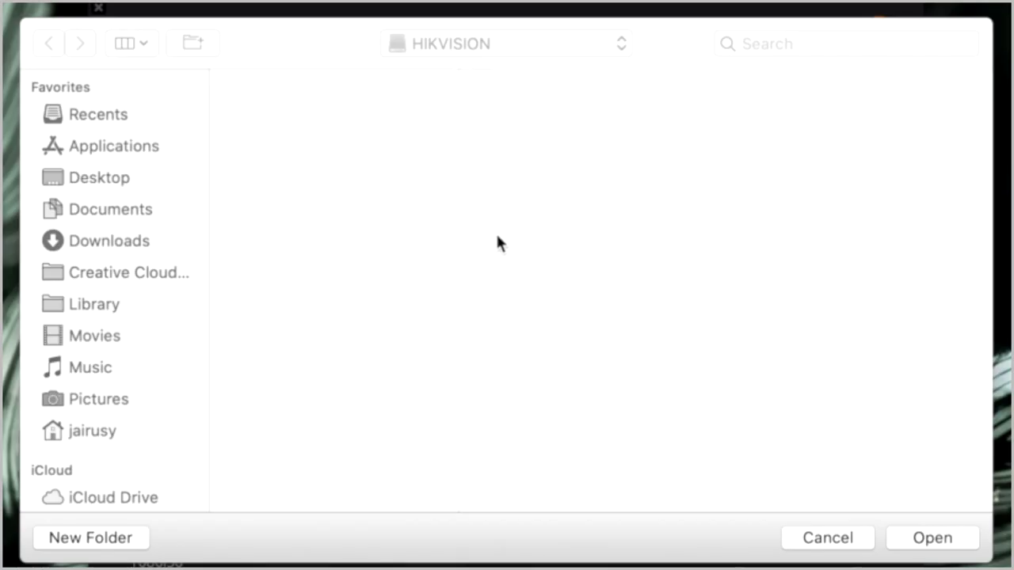
pyautogui.scroll(-4, 167, 413)
pyautogui.click(129, 403)
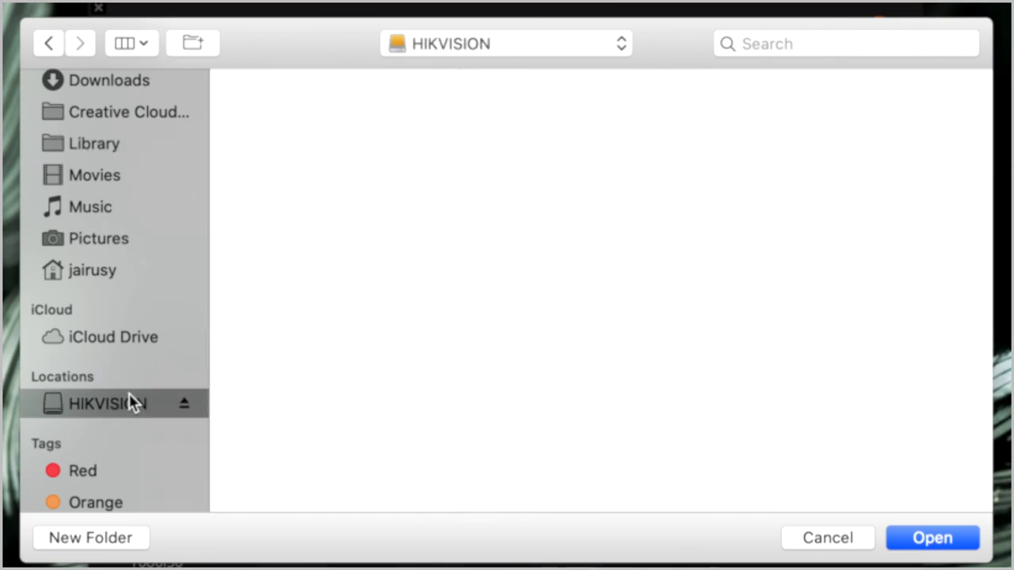
pyautogui.click(923, 538)
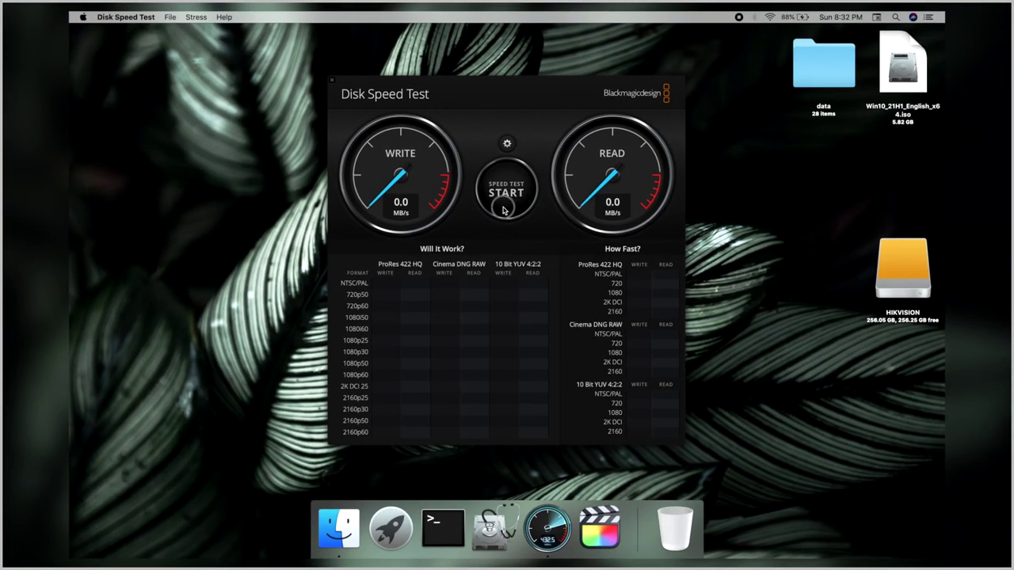
pyautogui.click(503, 210)
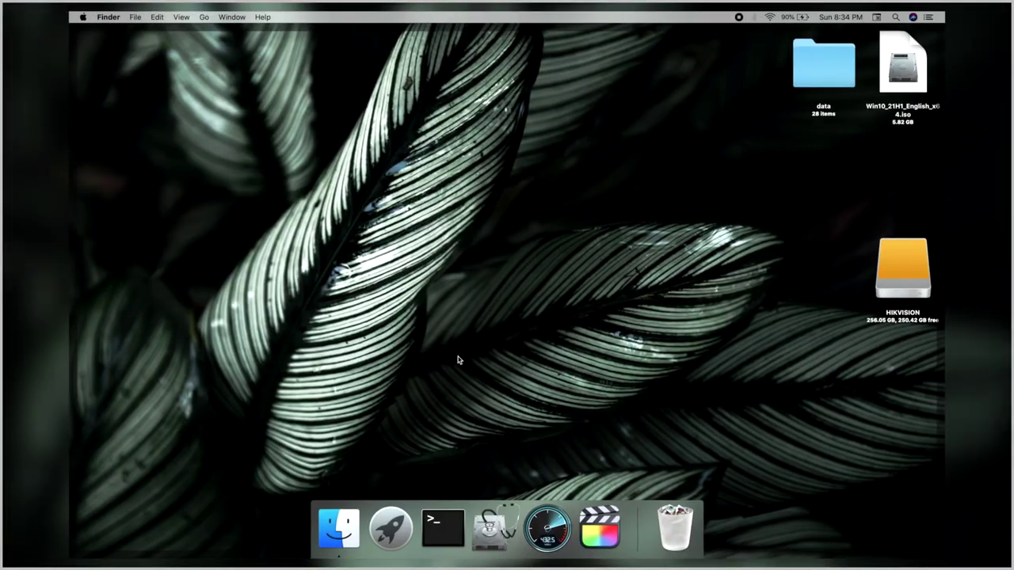
# - Bring up Finder's HIKVISION window and open a second Finder window for the Desktop
pyautogui.click(339, 528)
pyautogui.rightClick(339, 528)
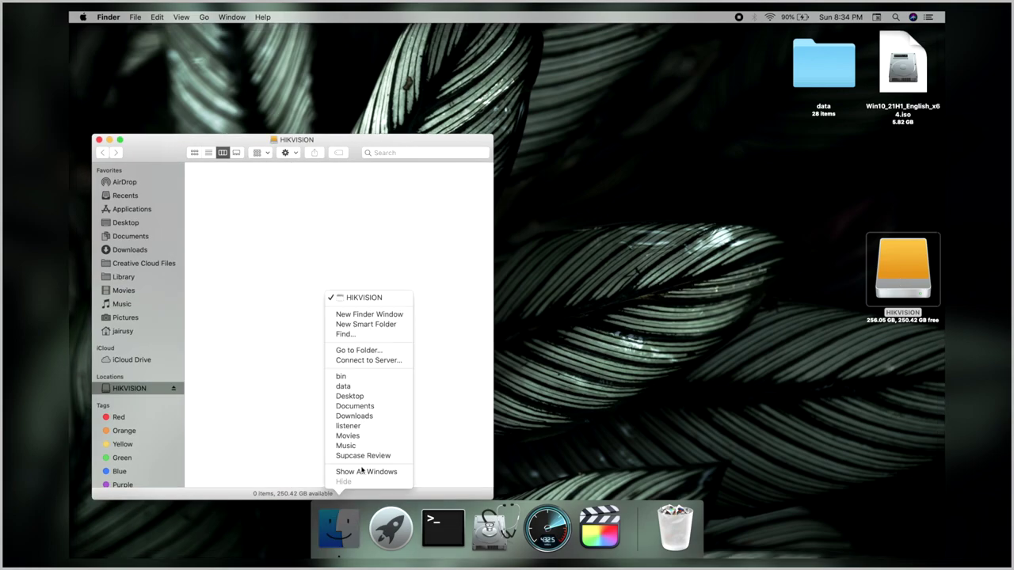
pyautogui.click(372, 315)
# - Check the file info of Win10_21H1_English_x64.iso on the Desktop, and copy the file to the HIKVISION drive
pyautogui.click(663, 309)
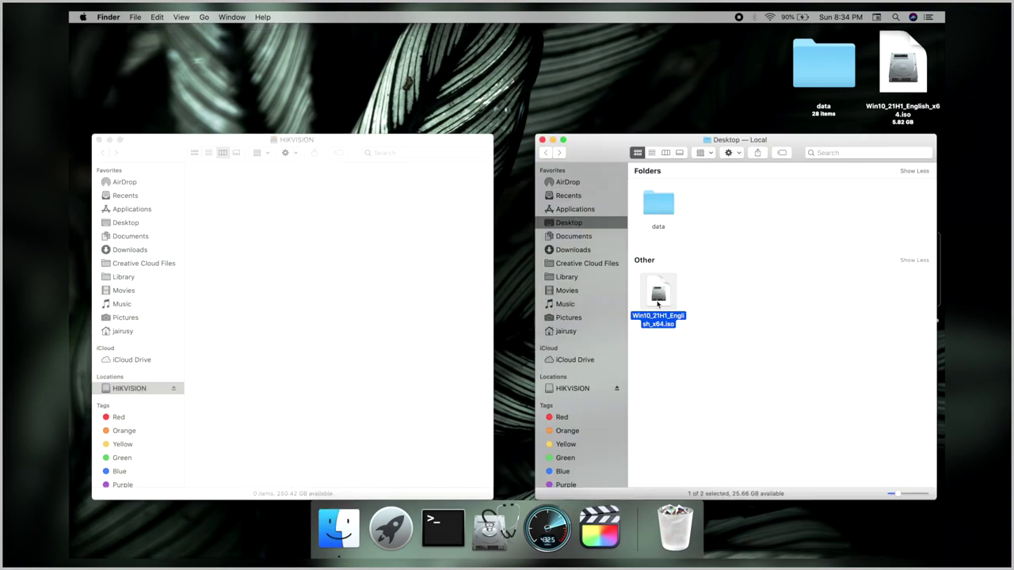
pyautogui.rightClick(663, 309)
pyautogui.click(681, 315)
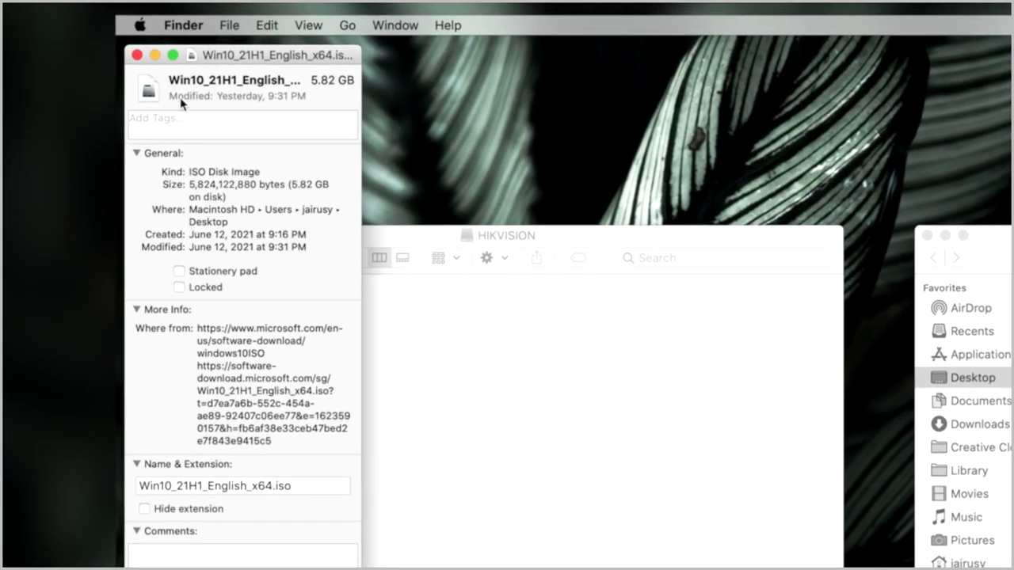
pyautogui.click(135, 57)
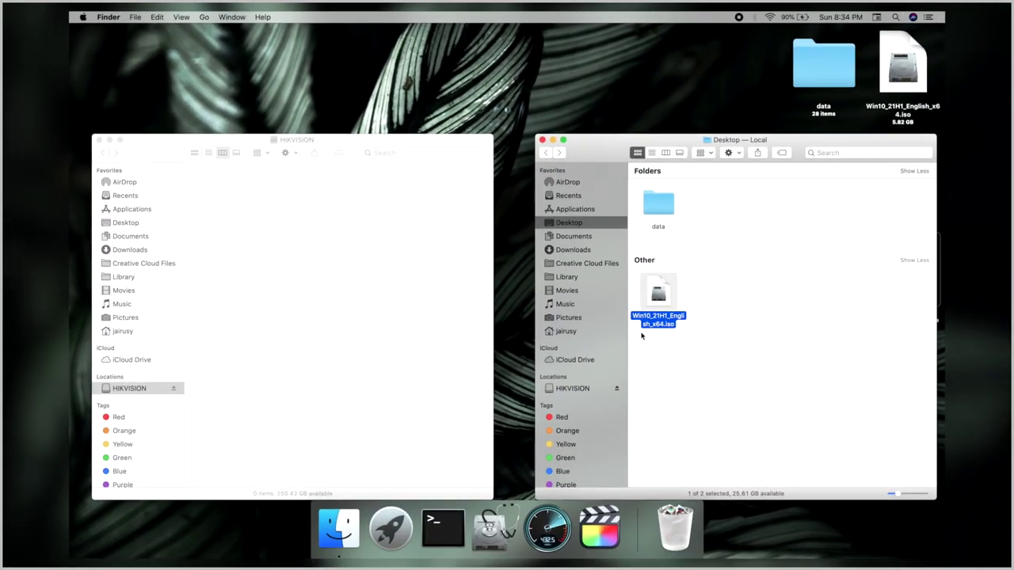
pyautogui.moveTo(654, 301); pyautogui.dragTo(242, 308)
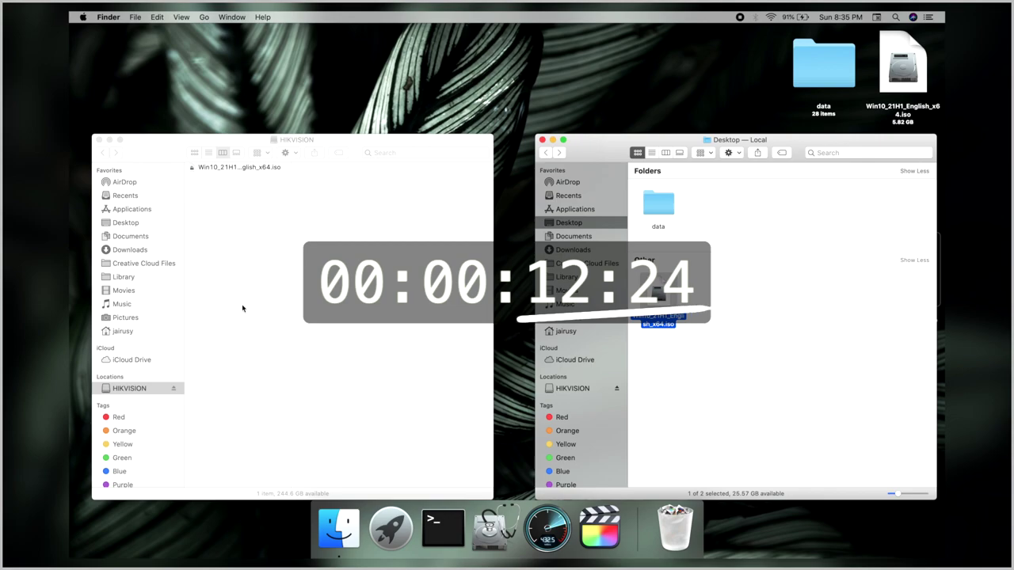
# - Check the info of the data folder on the Desktop, and copy the folder to the HIKVISION drive
pyautogui.click(658, 204)
pyautogui.rightClick(659, 203)
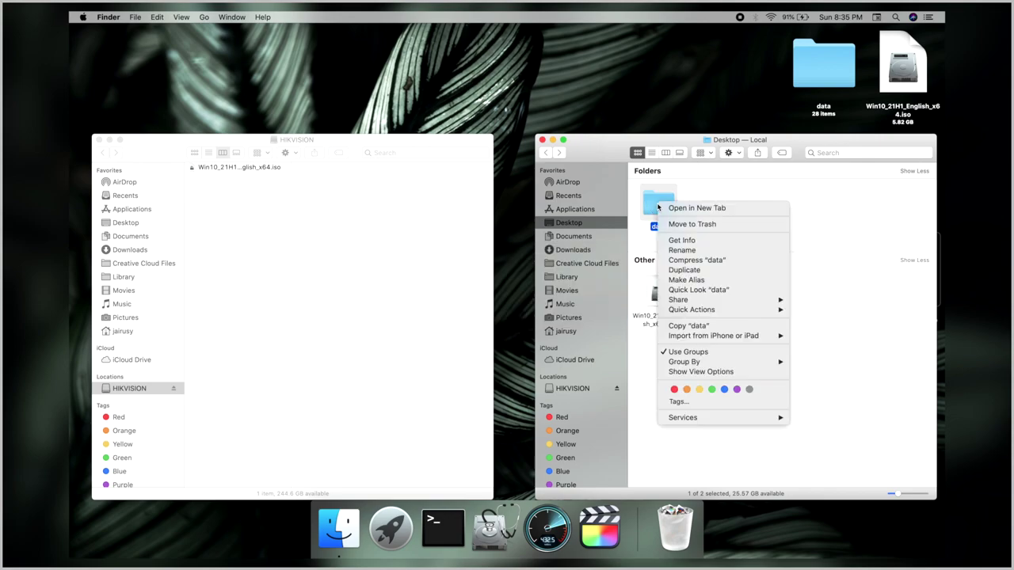
pyautogui.click(679, 240)
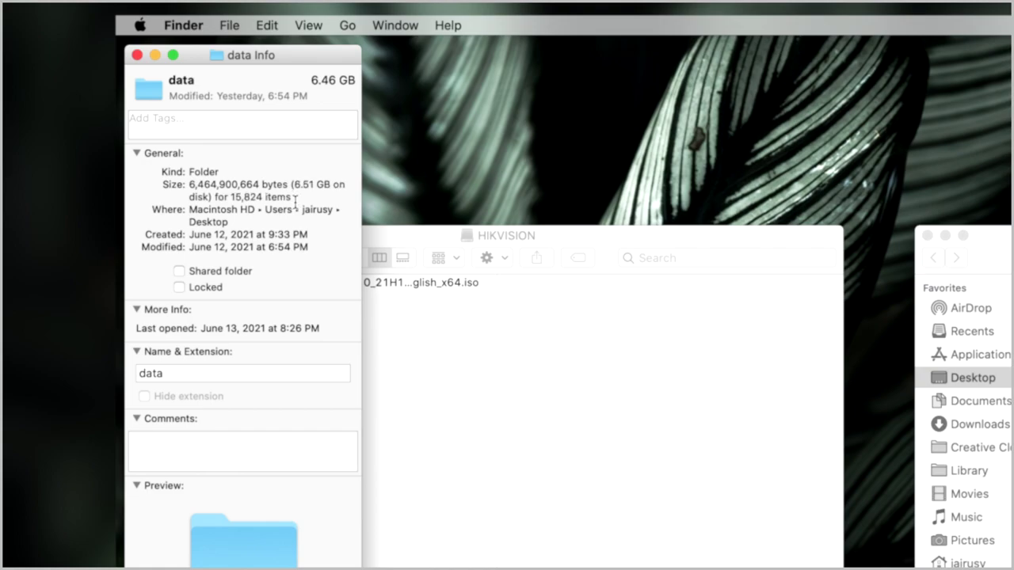
pyautogui.click(293, 189)
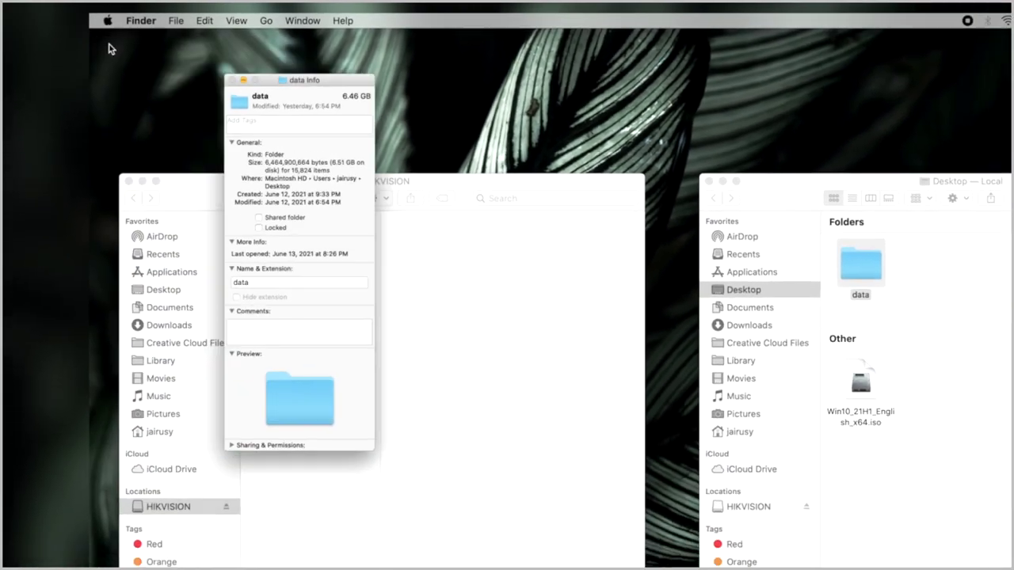
pyautogui.press('super+w')
pyautogui.moveTo(665, 207); pyautogui.dragTo(270, 282)
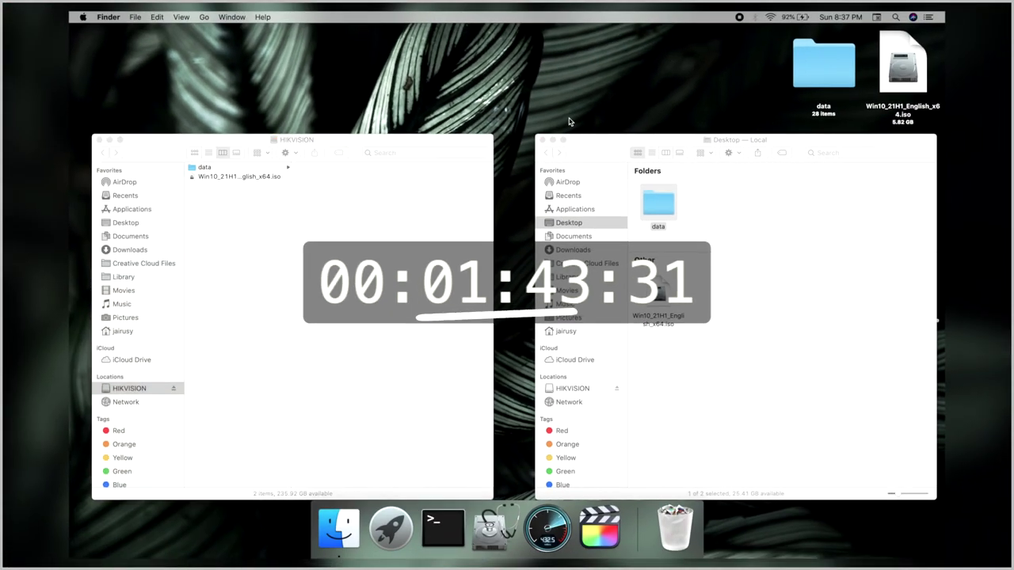
# - Move the data folder and the Windows ISO from the Desktop to the Trash and empty it
pyautogui.moveTo(741, 348); pyautogui.dragTo(657, 515)
pyautogui.rightClick(679, 524)
pyautogui.click(686, 482)
pyautogui.click(582, 188)
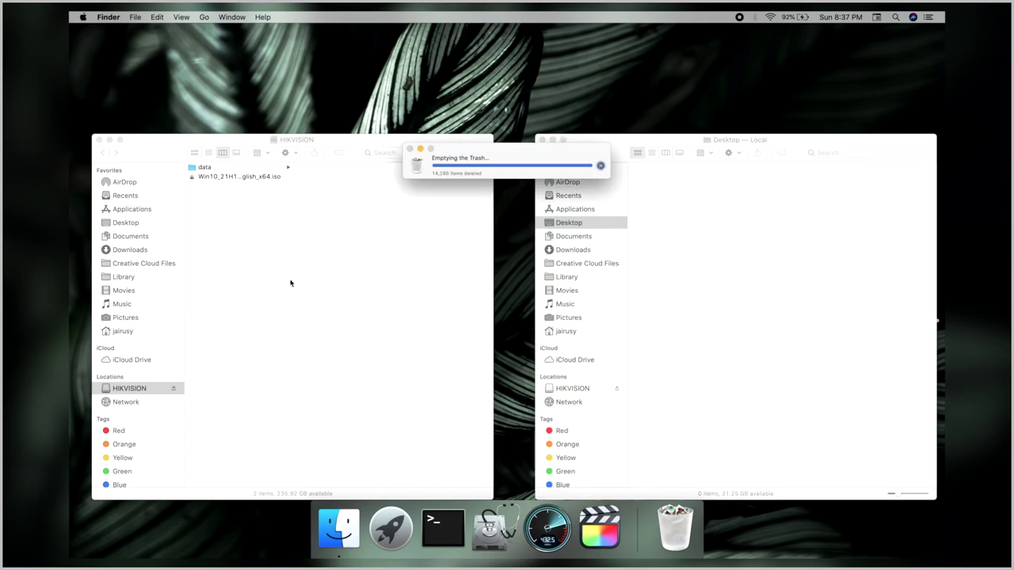
# - Copy Win10_21H1_English_x64.iso and the data folder from the HIKVISION drive back to the Desktop
pyautogui.click(261, 177)
pyautogui.moveTo(266, 179); pyautogui.dragTo(758, 280)
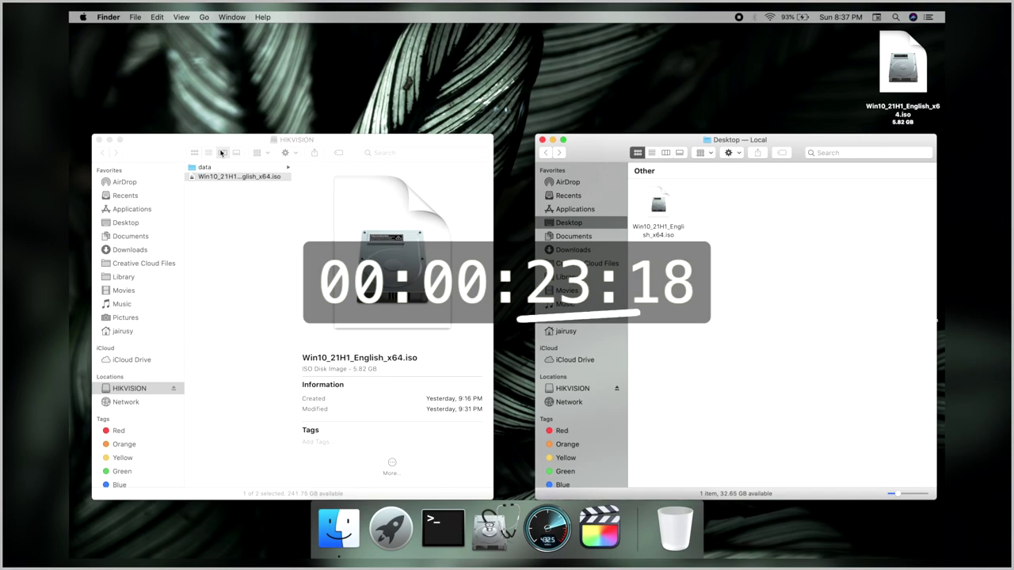
pyautogui.click(214, 173)
pyautogui.moveTo(200, 169); pyautogui.dragTo(784, 356)
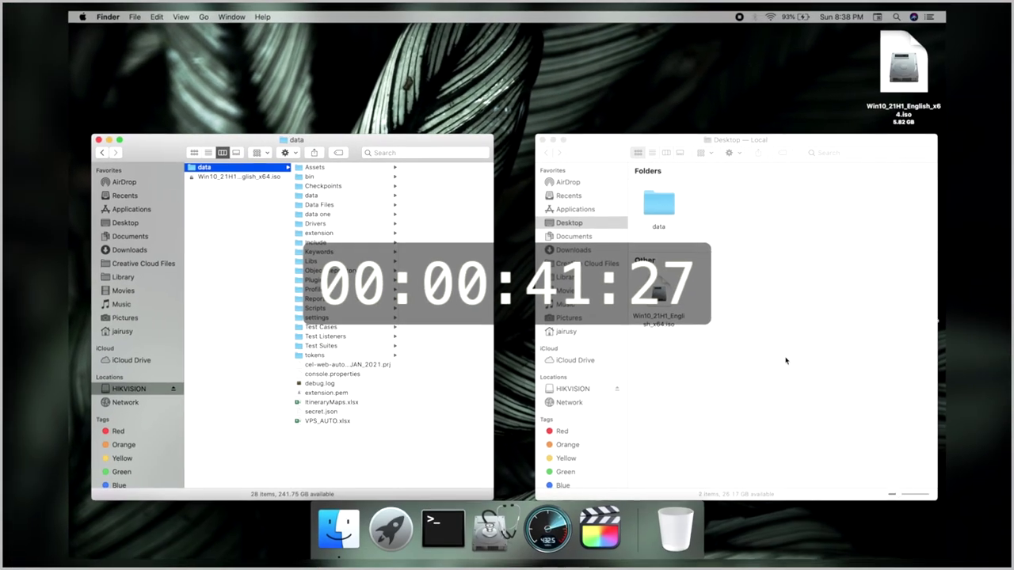
pyautogui.click(990, 245)
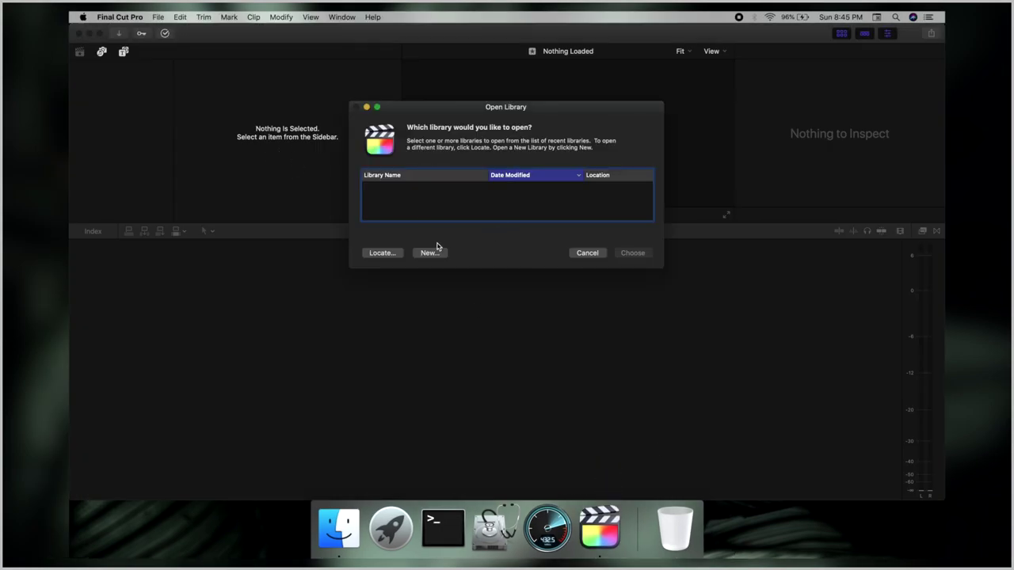
# - In Final Cut Pro, locate and open the iBlason.fcpbundle library from the Supcase Review folder
pyautogui.click(390, 255)
pyautogui.click(441, 252)
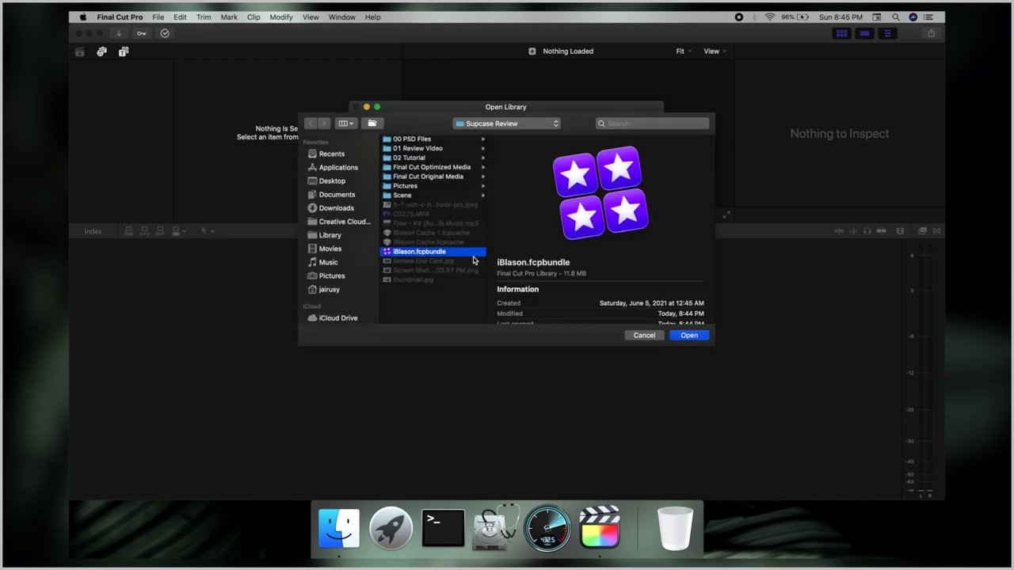
pyautogui.scroll(-4, 660, 294)
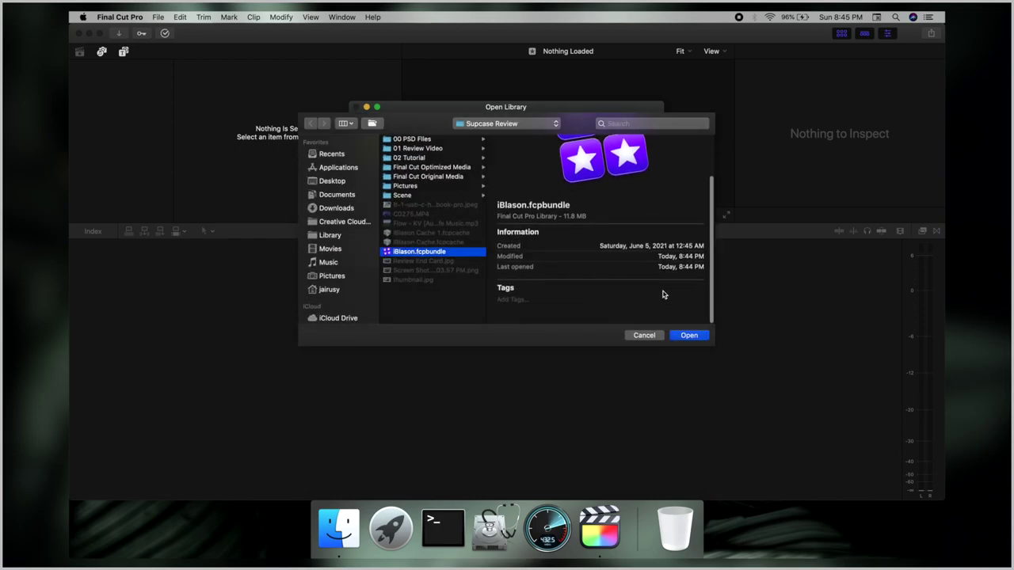
pyautogui.click(688, 335)
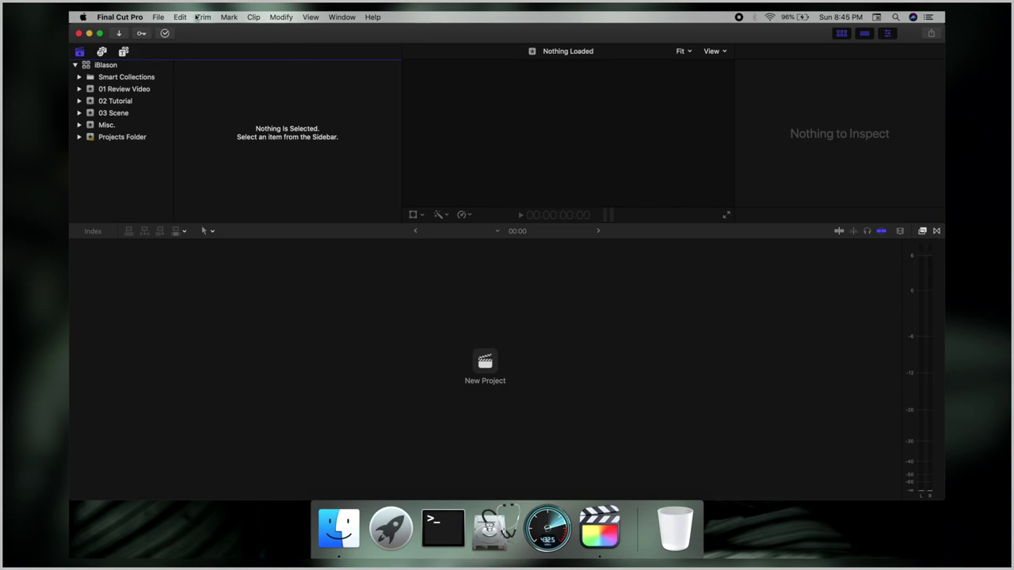
# - Start a new library on the HIKVISION drive and create a folder named Test FCP there
pyautogui.click(166, 17)
pyautogui.moveTo(169, 31)
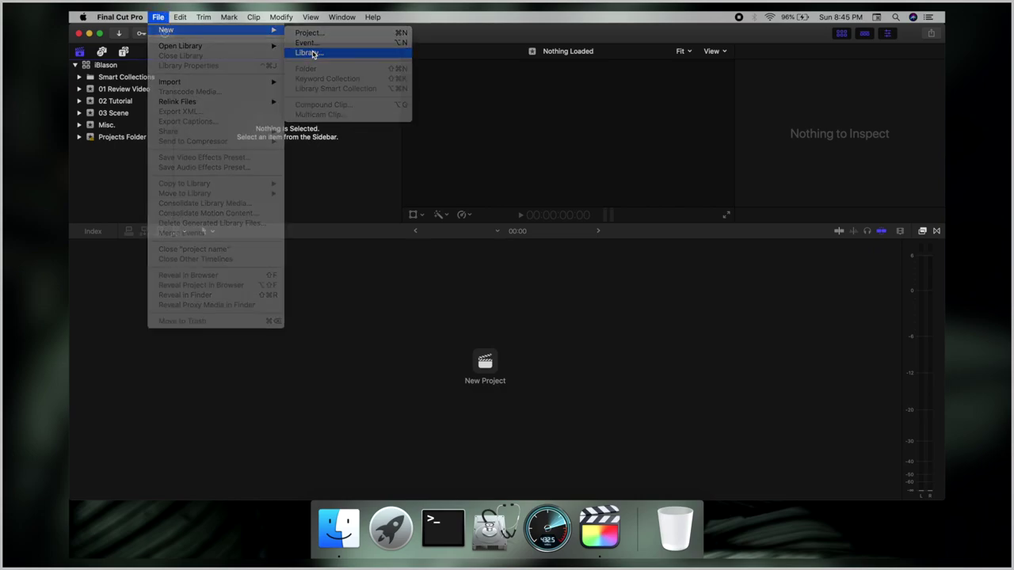
pyautogui.click(313, 53)
pyautogui.scroll(-3, 320, 271)
pyautogui.click(321, 232)
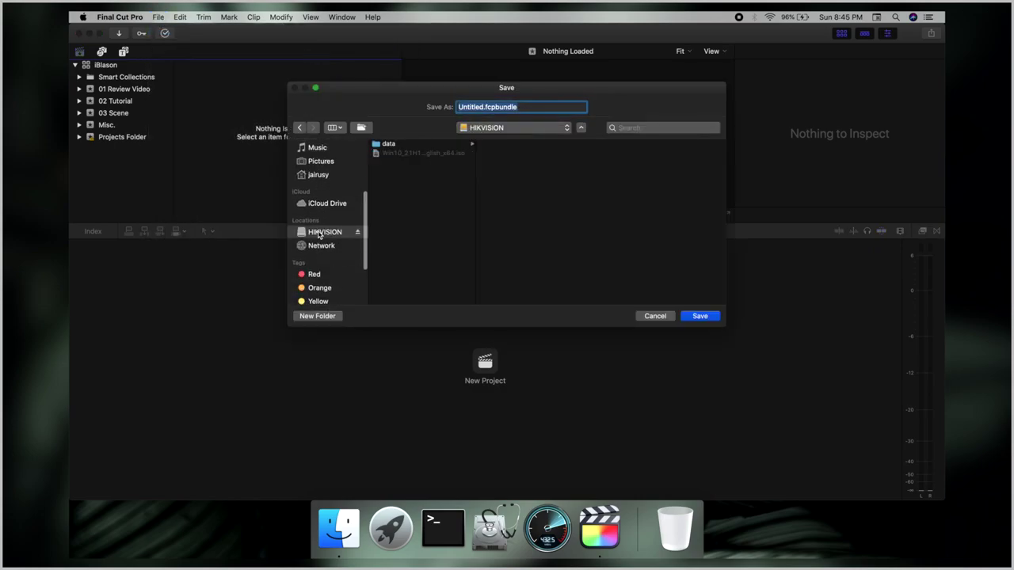
pyautogui.click(466, 178)
pyautogui.click(317, 316)
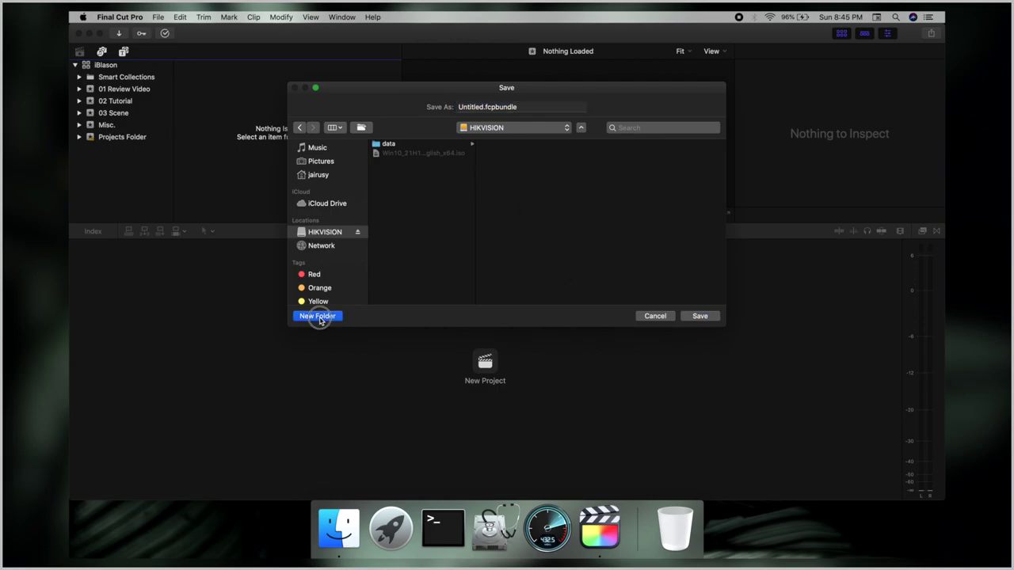
pyautogui.write('Test FCP')
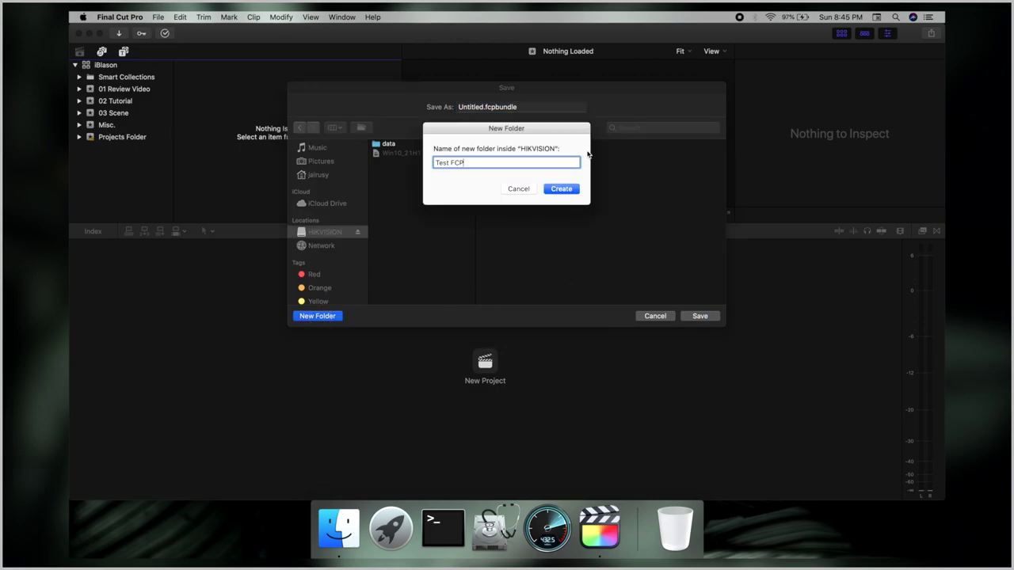
pyautogui.click(561, 190)
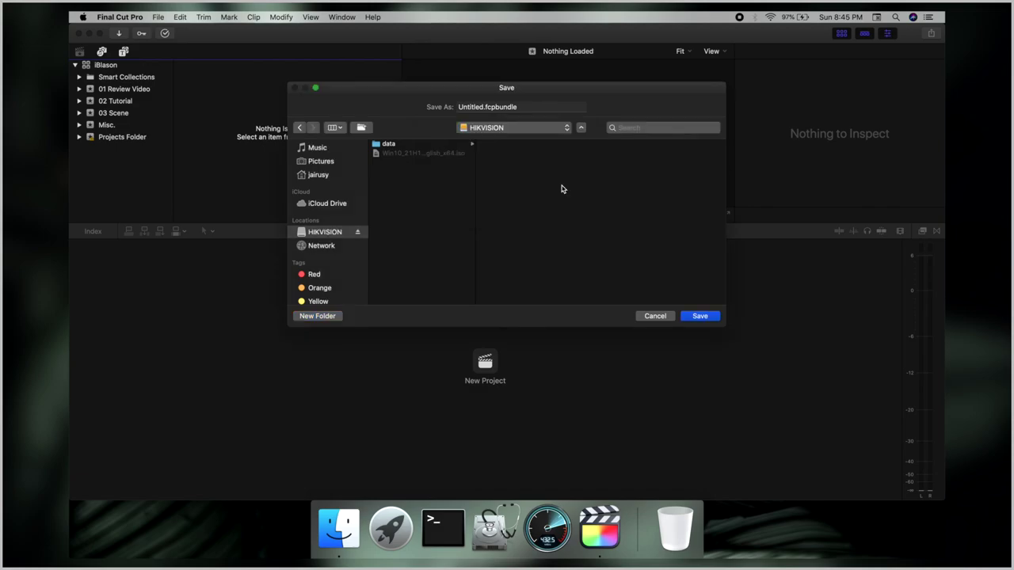
# - Name the new library FCP and save it in the Test FCP folder
pyautogui.doubleClick(486, 105)
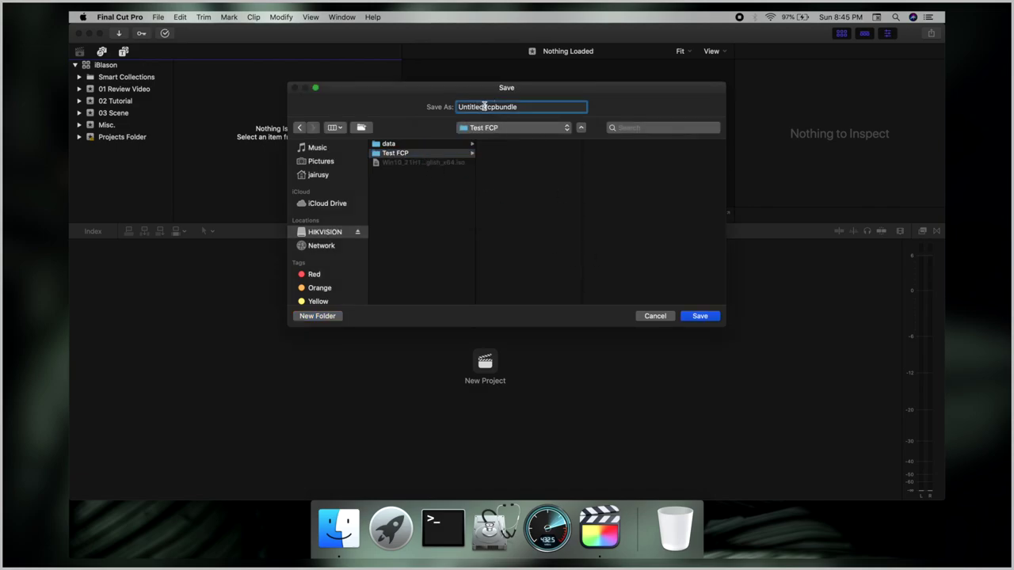
pyautogui.write('F')
pyautogui.click(690, 314)
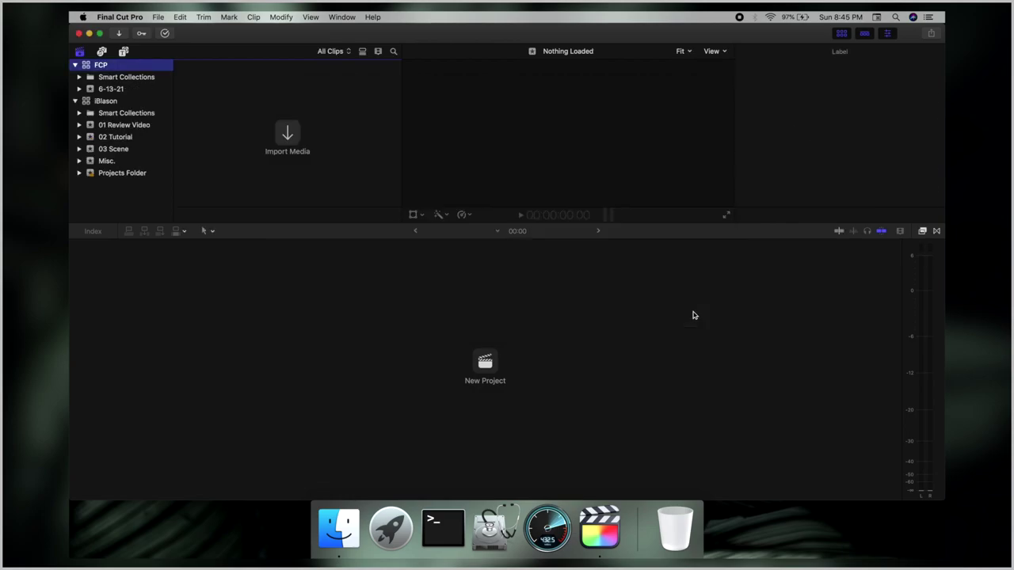
# - Copy the iBlason events from 01 Review Video through Projects Folder into the FCP library, including original media and media stored in external locations
pyautogui.click(127, 114)
pyautogui.click(128, 125)
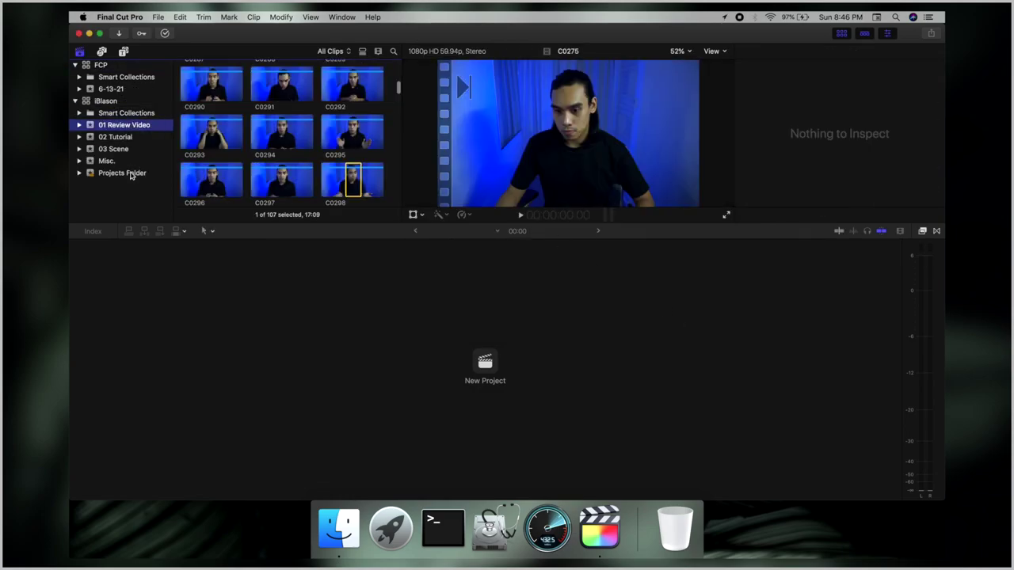
pyautogui.keyDown('shift'); pyautogui.click(132, 173); pyautogui.keyUp('shift')
pyautogui.moveTo(136, 155); pyautogui.dragTo(122, 69)
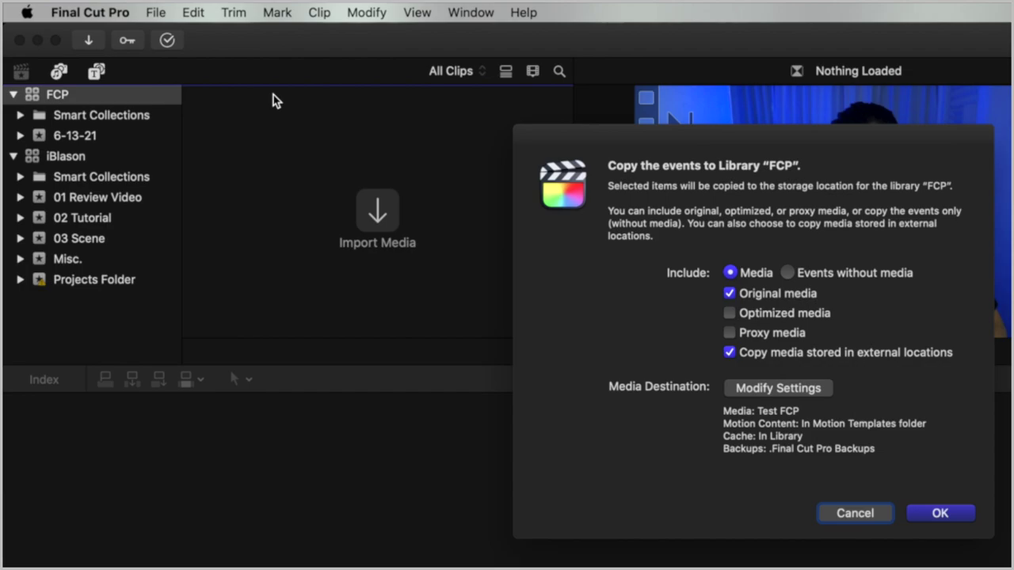
pyautogui.press('Return')
pyautogui.click(889, 313)
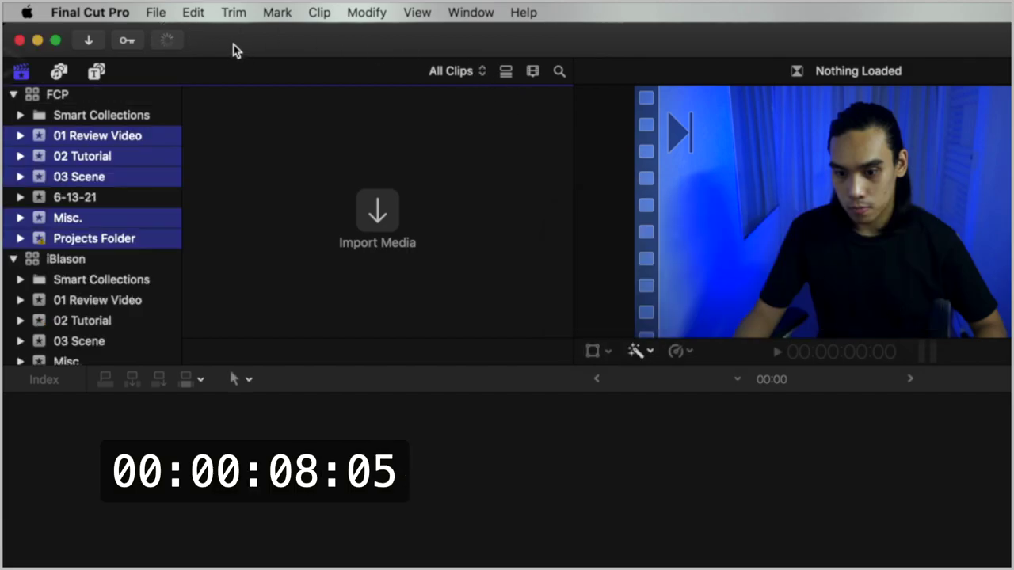
# - Show the background tasks for the copy, and open the 2021-06-02 media folder in Finder
pyautogui.click(166, 40)
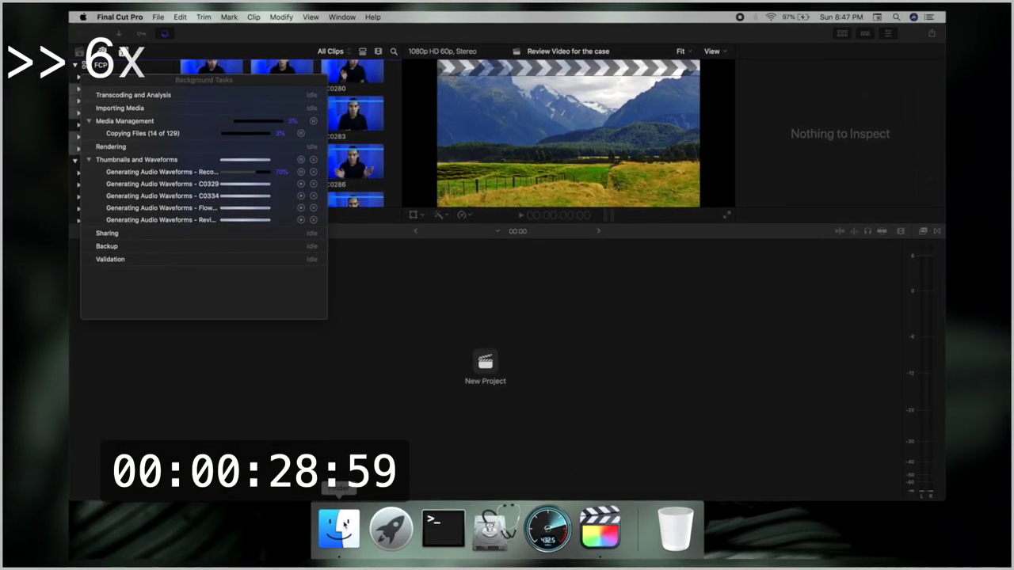
pyautogui.click(344, 525)
pyautogui.doubleClick(720, 185)
pyautogui.click(719, 185)
pyautogui.doubleClick(720, 185)
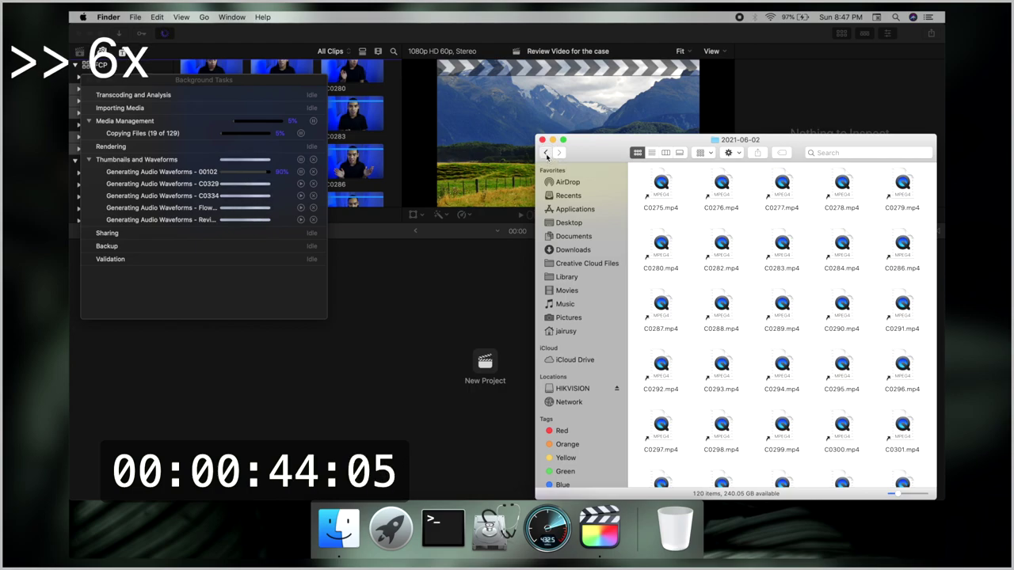
# - Browse the HIKVISION drive's Test FCP folder into Final Cut Original Media in Finder, and close the window after viewing
pyautogui.click(542, 139)
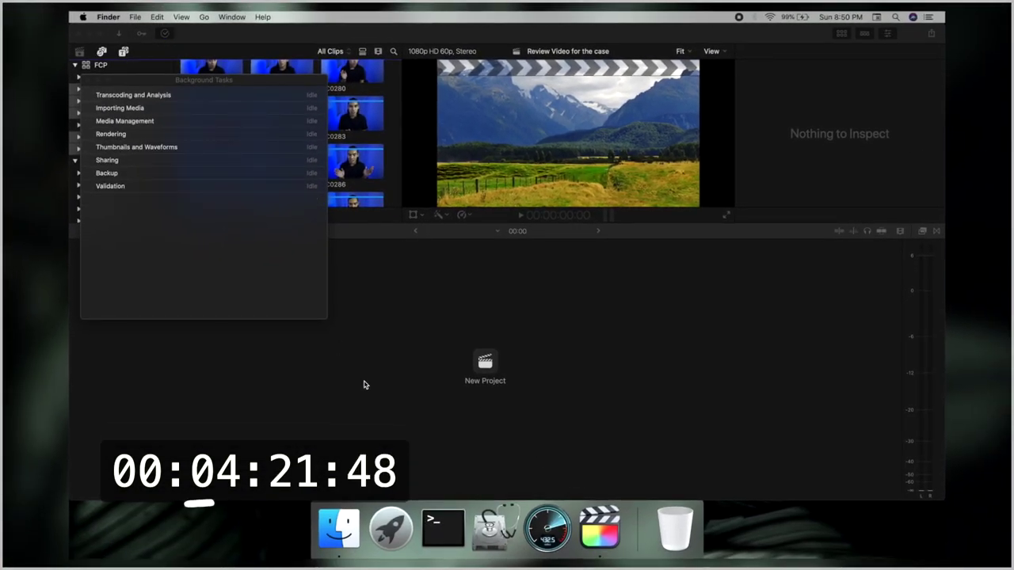
pyautogui.click(337, 539)
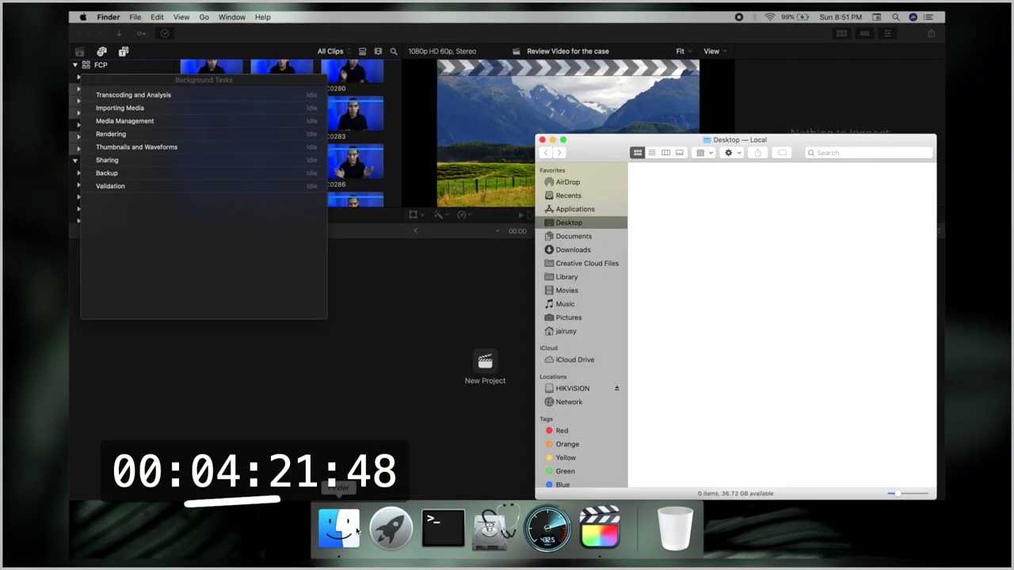
pyautogui.click(584, 388)
pyautogui.doubleClick(713, 192)
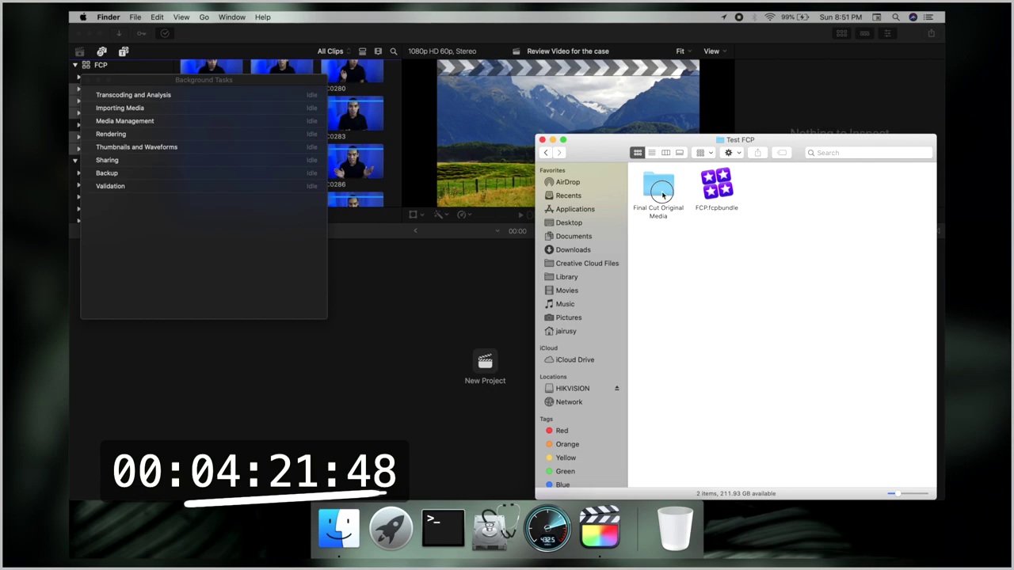
pyautogui.doubleClick(663, 195)
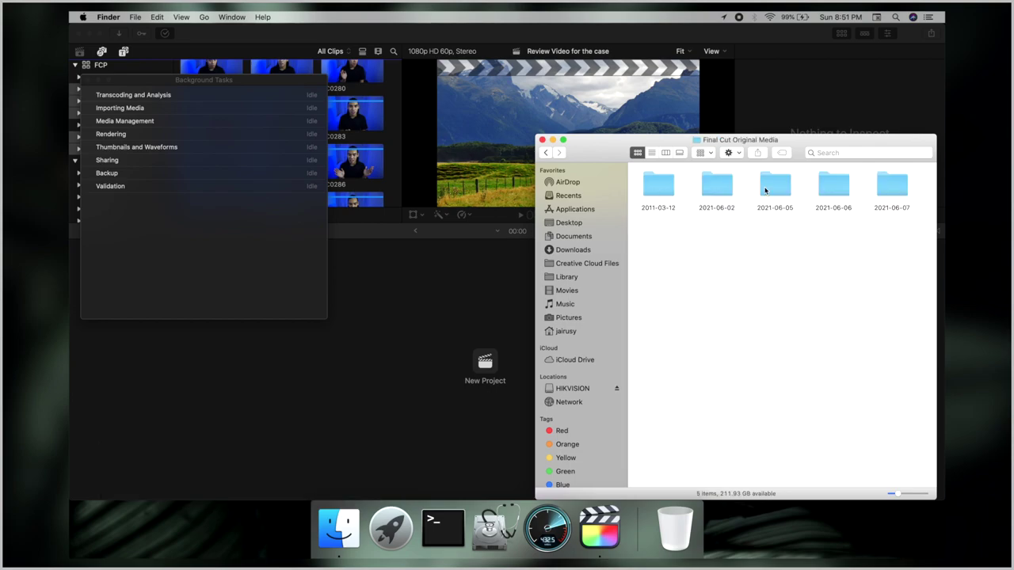
pyautogui.click(542, 140)
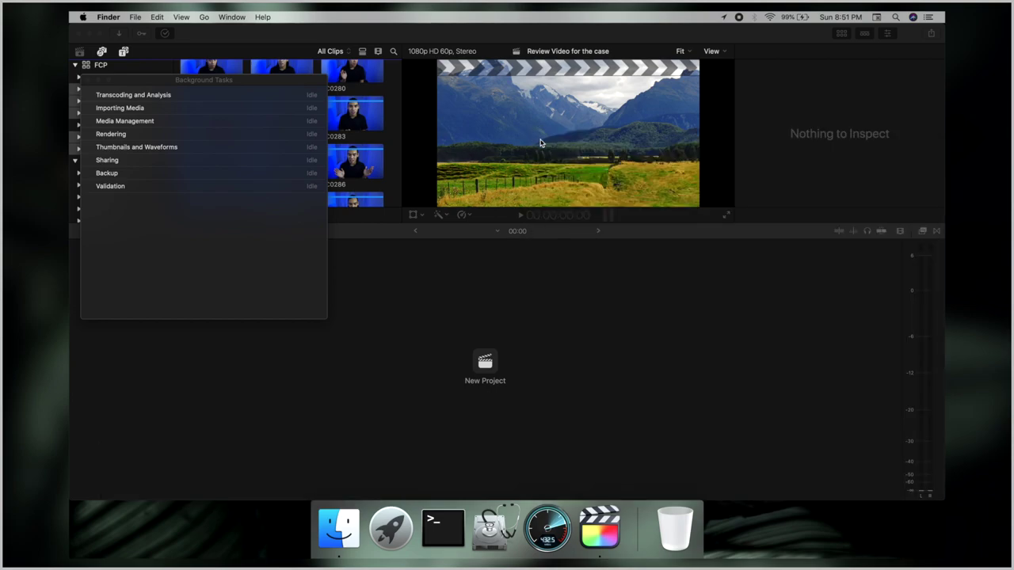
# - Show file info for Final Cut Original Media and FCP.fcpbundle in the HIKVISION Test FCP folder, and close the windows after checking
pyautogui.click(338, 532)
pyautogui.click(570, 391)
pyautogui.doubleClick(716, 187)
pyautogui.moveTo(781, 276); pyautogui.dragTo(658, 189)
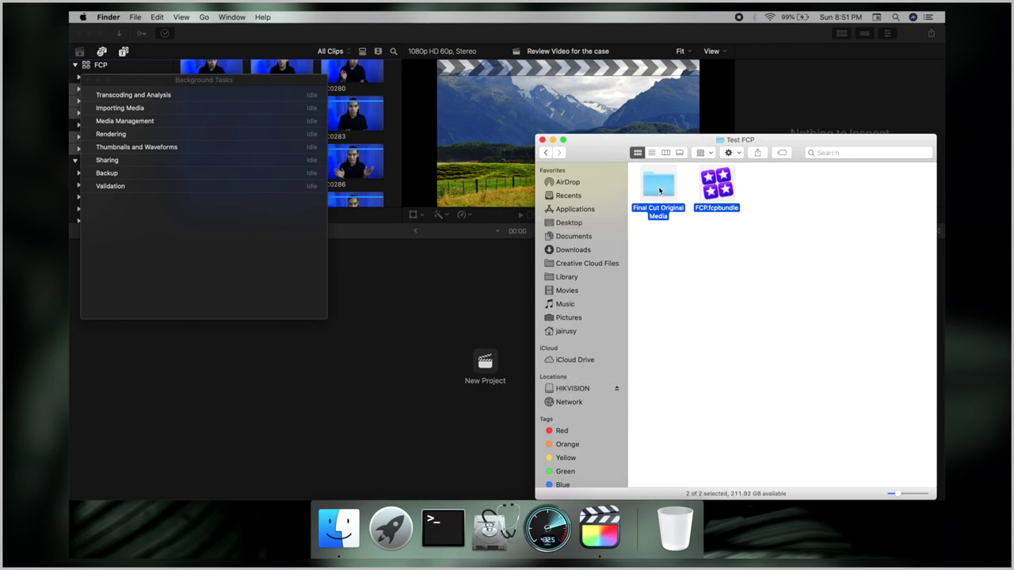
pyautogui.rightClick(661, 193)
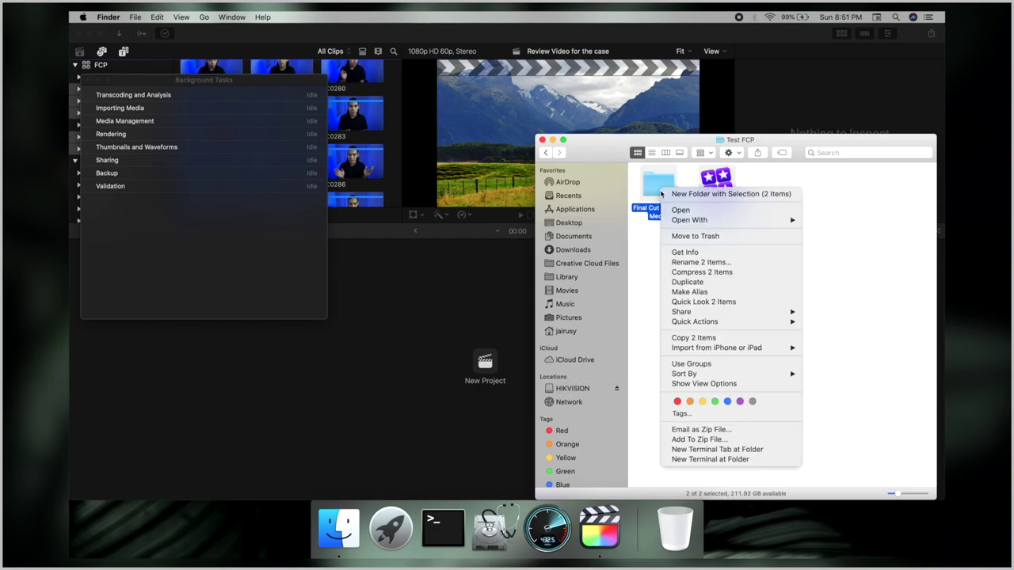
pyautogui.click(702, 254)
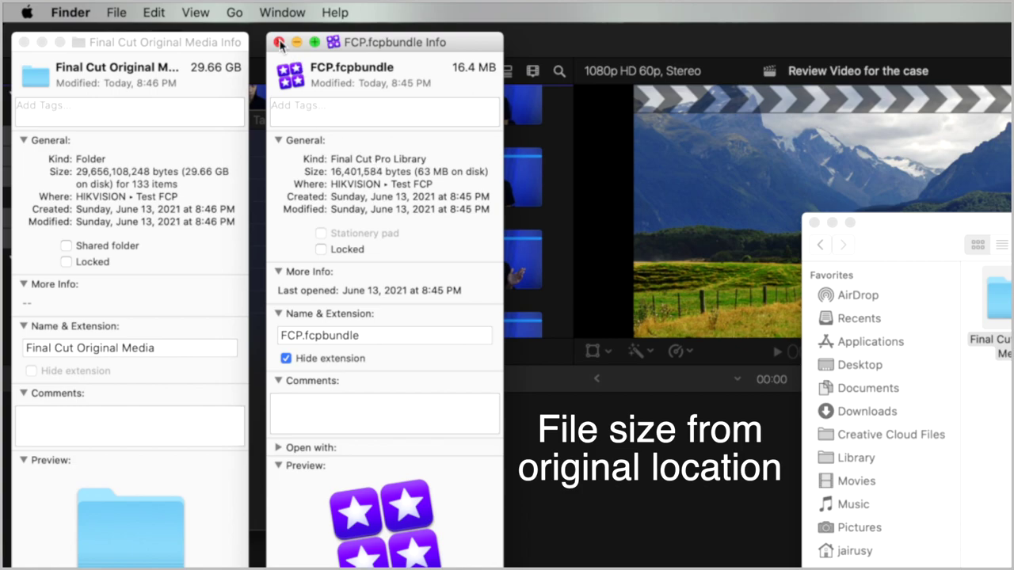
pyautogui.click(279, 42)
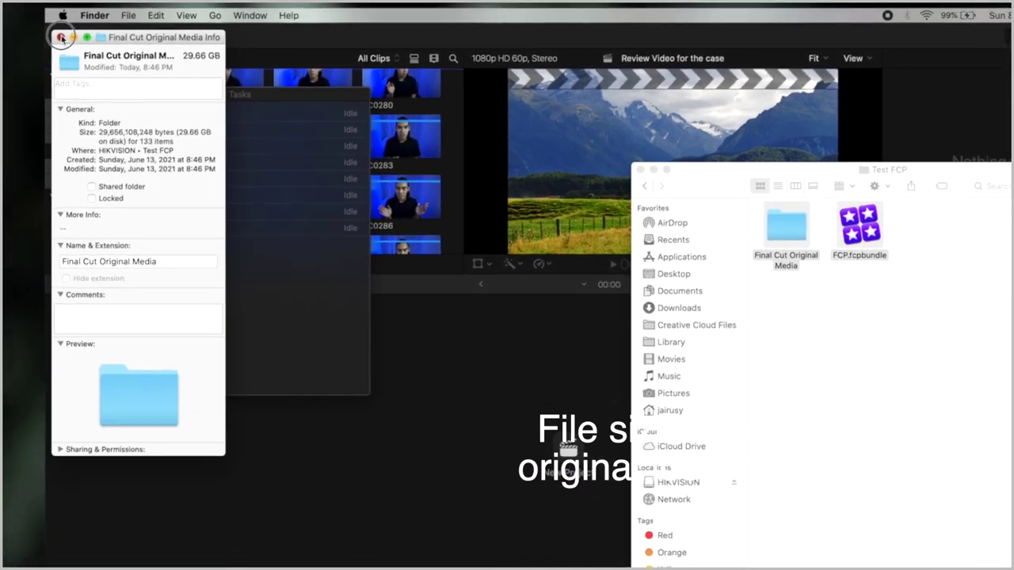
pyautogui.click(24, 42)
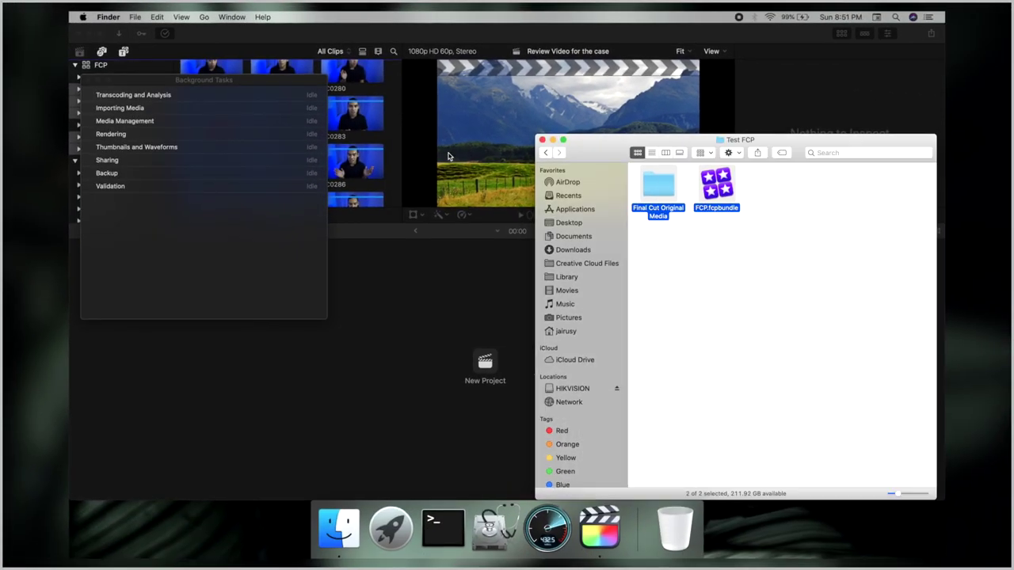
pyautogui.click(542, 139)
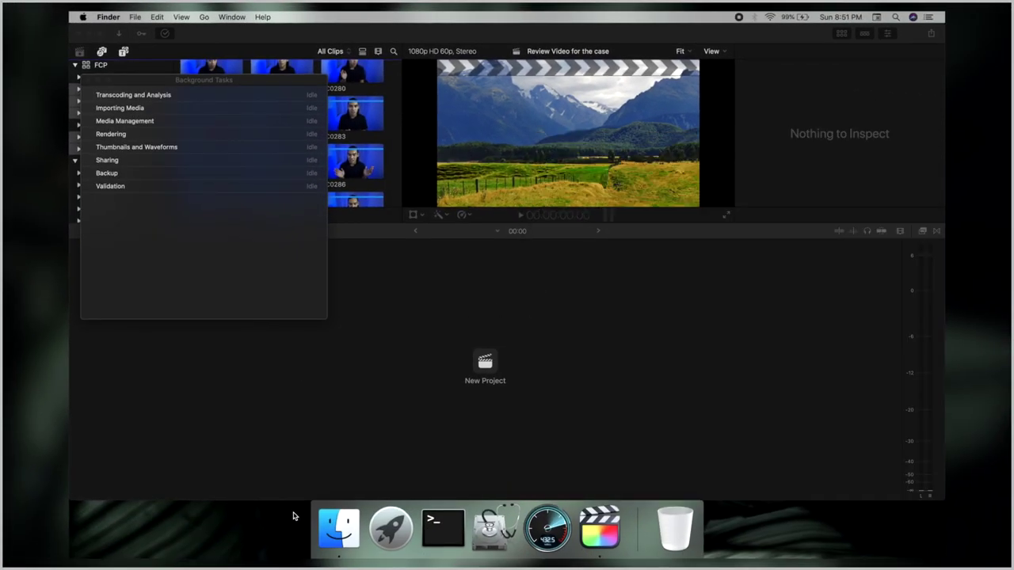
# - Check the Test FCP folder's total size on the HIKVISION drive in its info window
pyautogui.click(339, 528)
pyautogui.click(569, 389)
pyautogui.click(723, 193)
pyautogui.rightClick(722, 194)
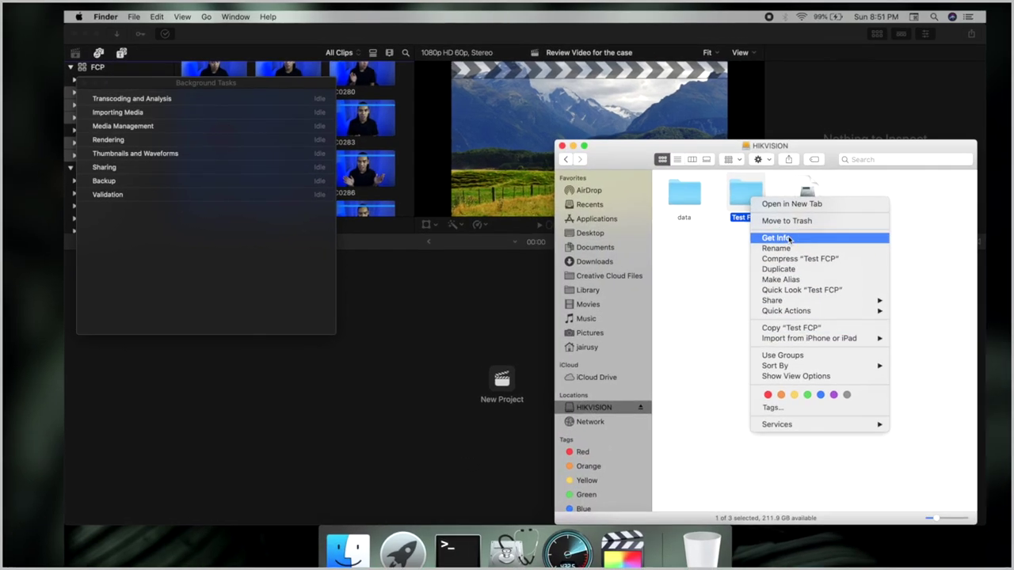
pyautogui.click(772, 236)
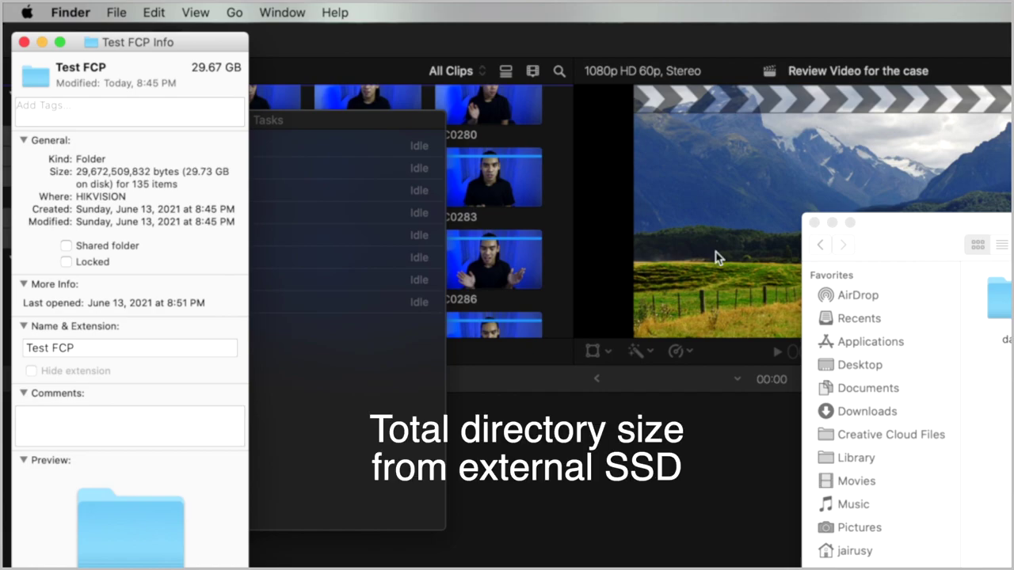
pyautogui.moveTo(210, 182); pyautogui.dragTo(77, 168)
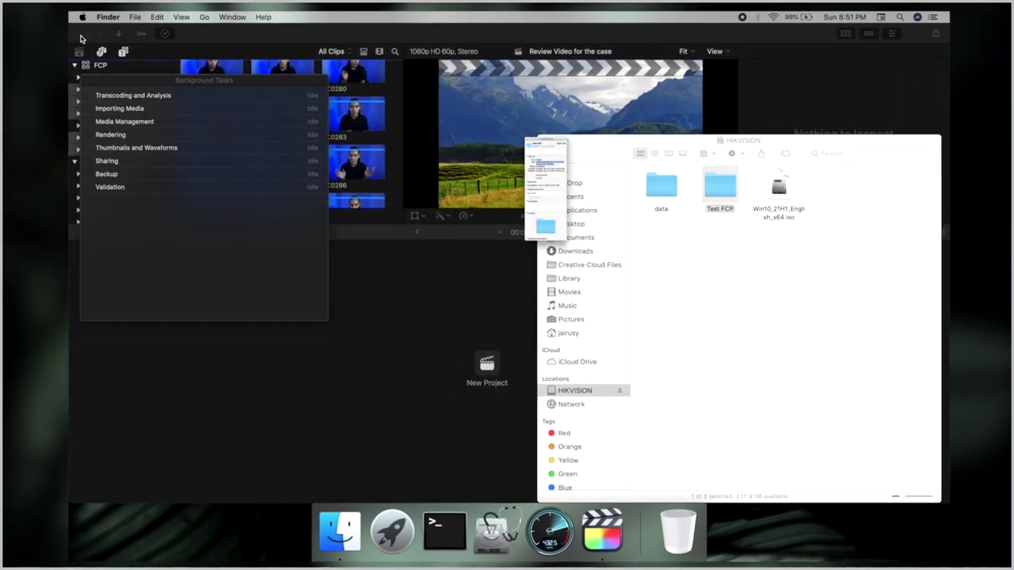
# - Browse through Test FCP and Final Cut Original Media to the first dated media folder, and close Finder
pyautogui.doubleClick(717, 181)
pyautogui.doubleClick(657, 181)
pyautogui.doubleClick(656, 181)
pyautogui.click(541, 139)
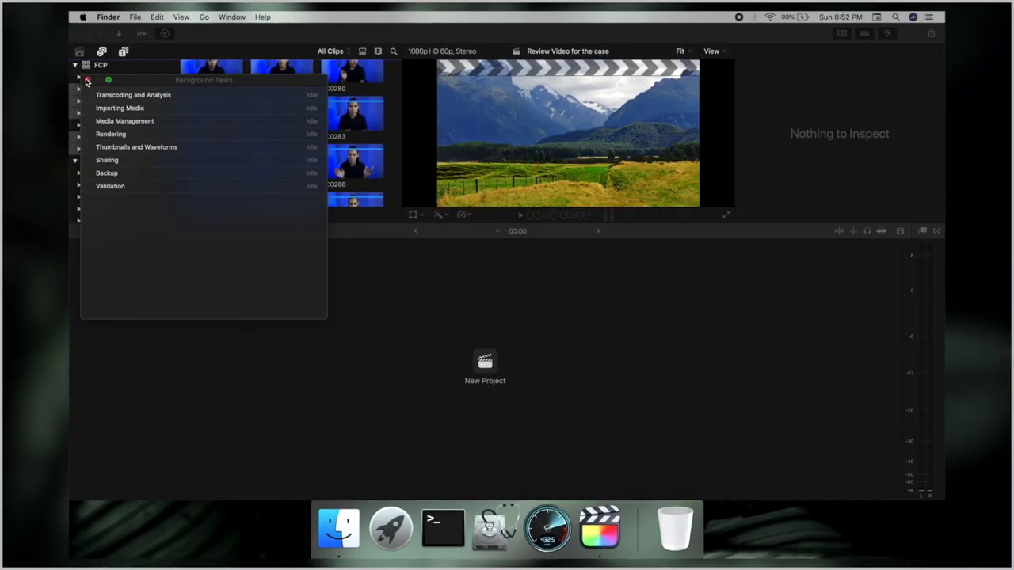
# - Dismiss the background tasks window and close the iBlason library, leaving the FCP library open
pyautogui.rightClick(111, 161)
pyautogui.click(116, 162)
pyautogui.rightClick(116, 163)
pyautogui.click(188, 313)
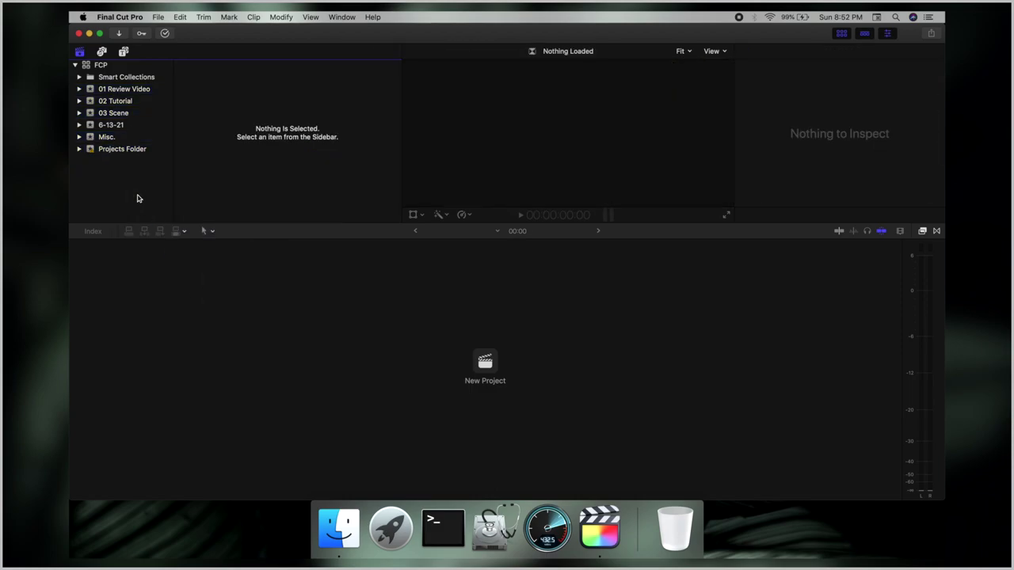
# - Open the Review Video for the case project from Projects Folder and look through its timeline
pyautogui.click(138, 151)
pyautogui.doubleClick(258, 108)
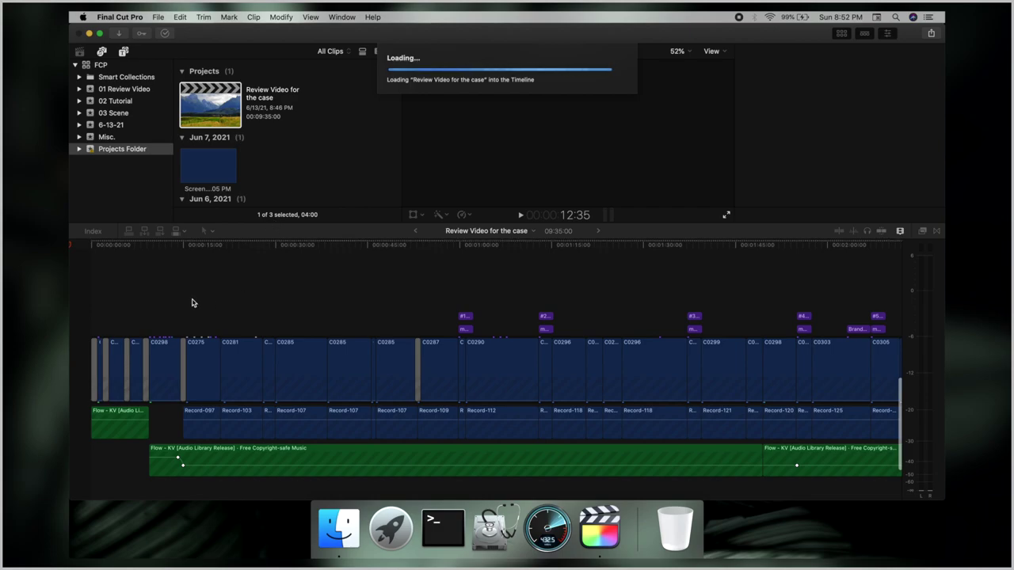
pyautogui.scroll(10, 191, 302)
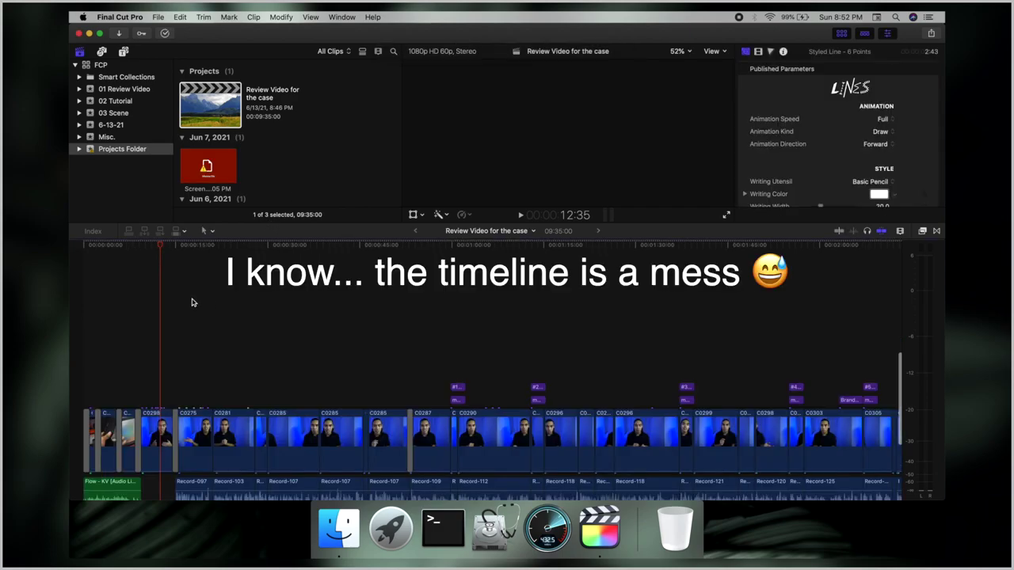
pyautogui.scroll(3, 191, 301)
pyautogui.hscroll(5, 191, 302)
pyautogui.scroll(-5, 191, 302)
pyautogui.scroll(-5, 191, 301)
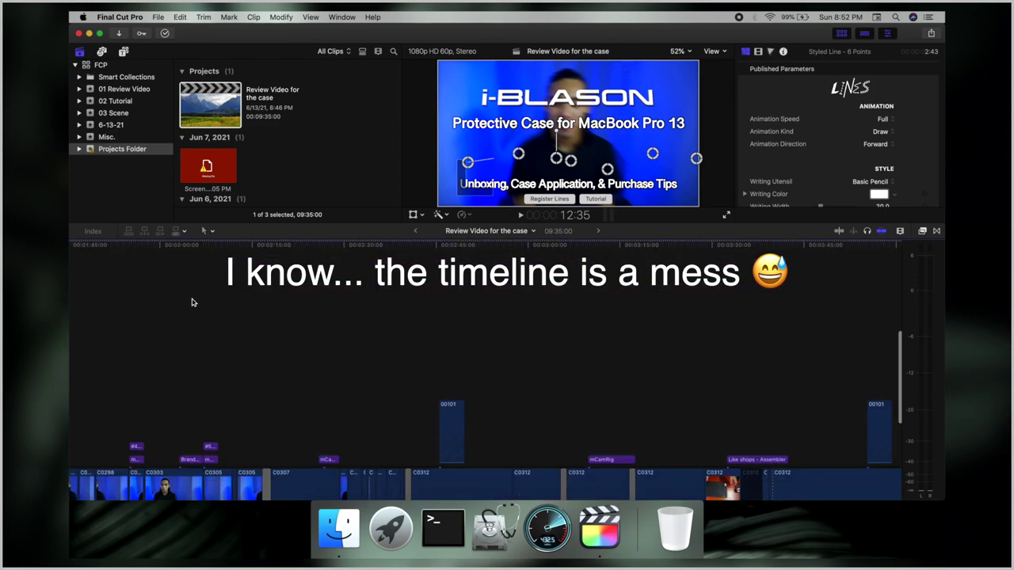
pyautogui.hscroll(5, 191, 302)
pyautogui.hscroll(-10, 191, 302)
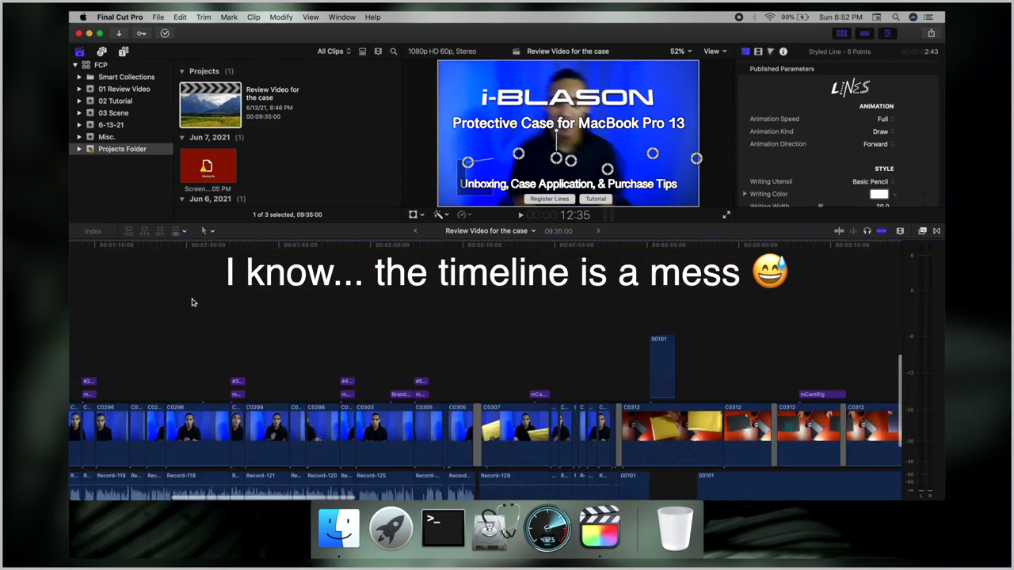
pyautogui.scroll(5, 191, 302)
pyautogui.scroll(3, 191, 301)
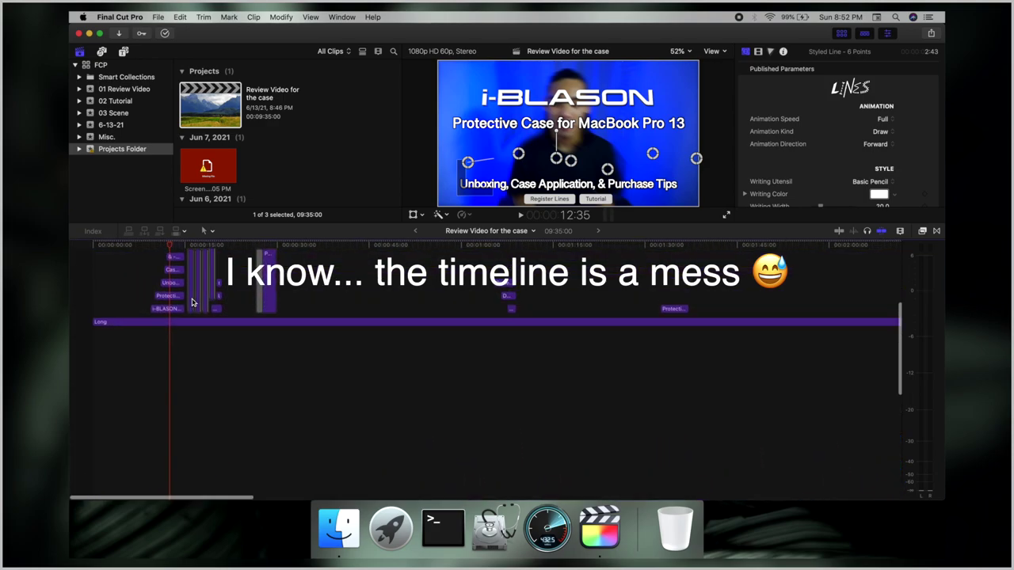
# - Place the playhead at about 8:25 in the project timeline and start playback
pyautogui.click(140, 245)
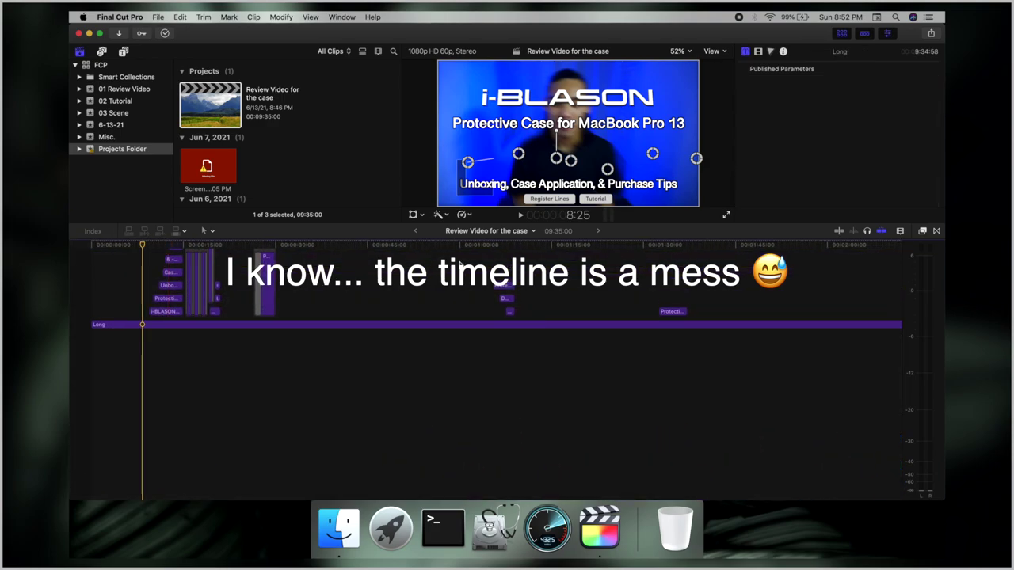
pyautogui.click(521, 216)
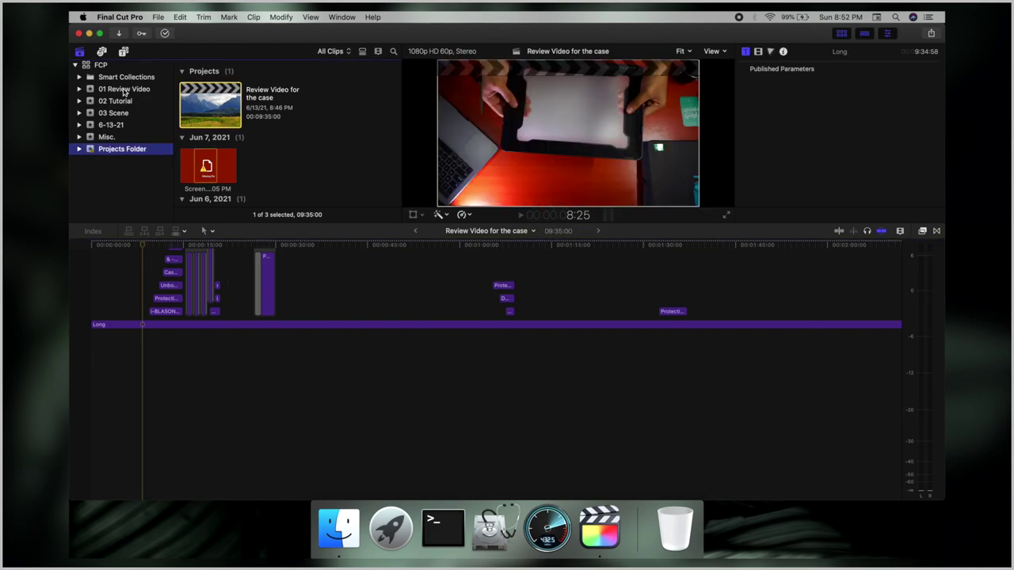
# - Reveal clip C0275 from the 01 Review Video event in Finder to check its location, and close the Finder window
pyautogui.click(124, 90)
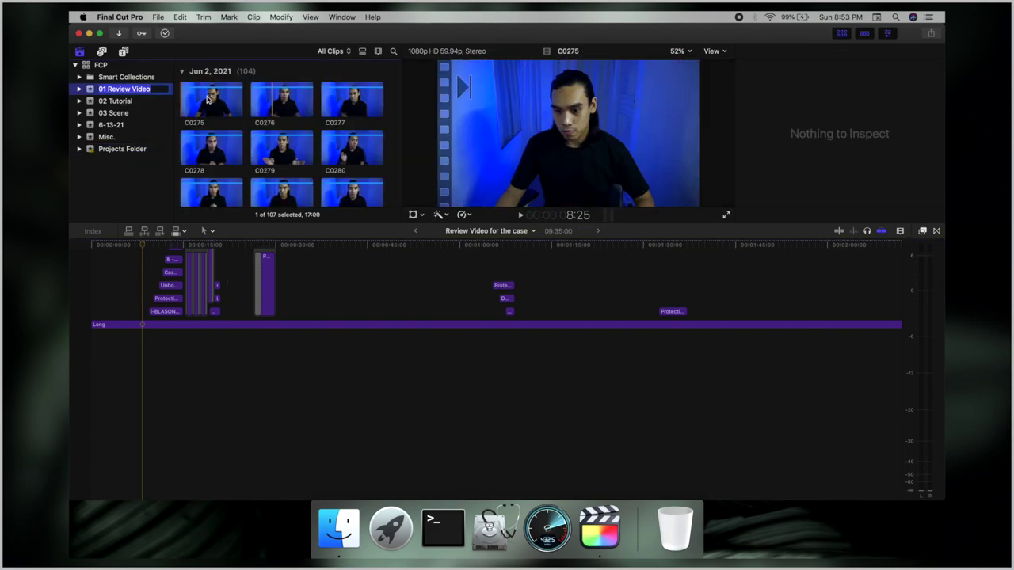
pyautogui.rightClick(212, 92)
pyautogui.click(226, 216)
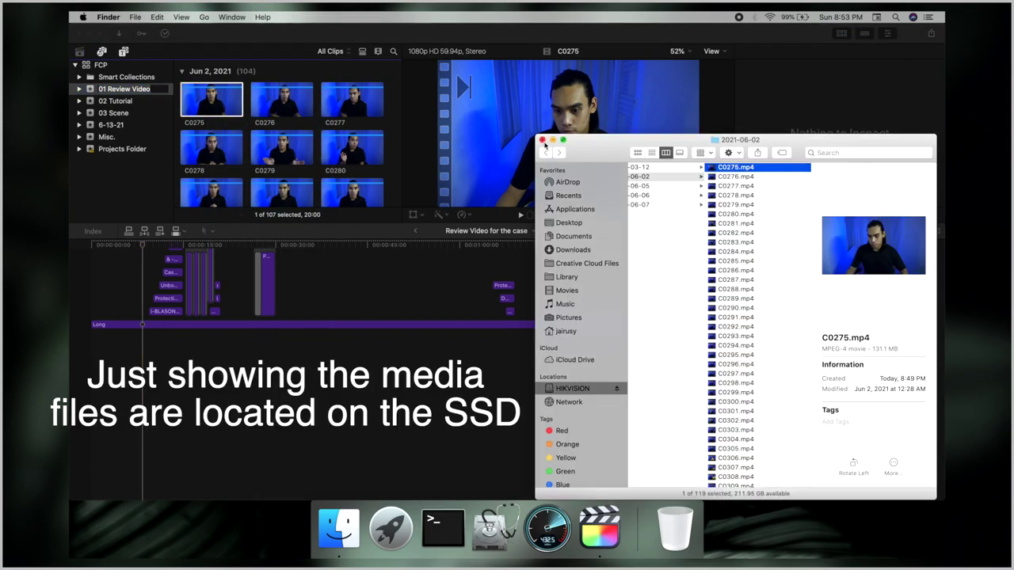
pyautogui.click(543, 140)
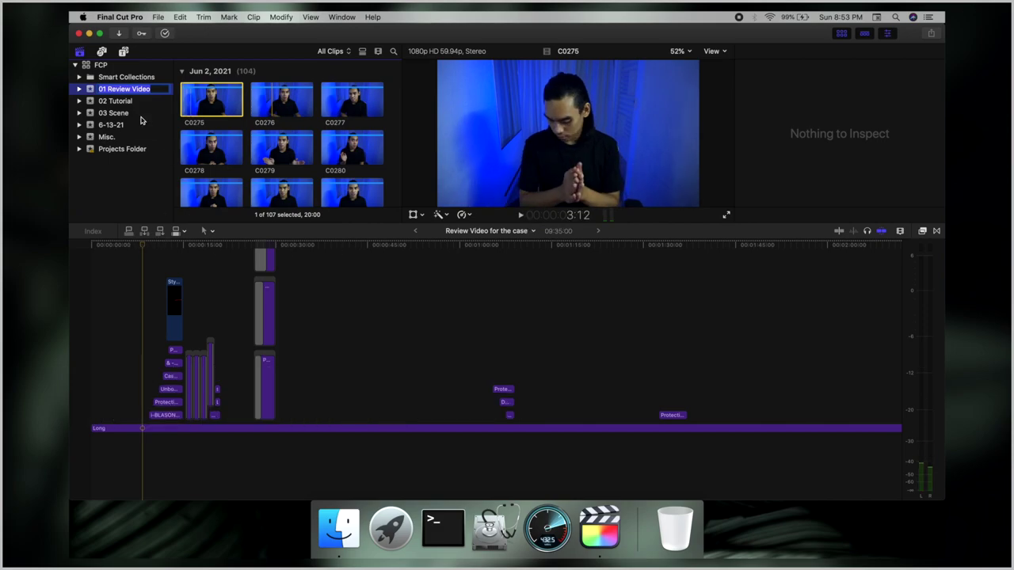
# - Play the project timeline from 8:25 to about 23:13, stop playback, and dismiss the playback alert
pyautogui.click(142, 115)
pyautogui.click(143, 90)
pyautogui.click(521, 215)
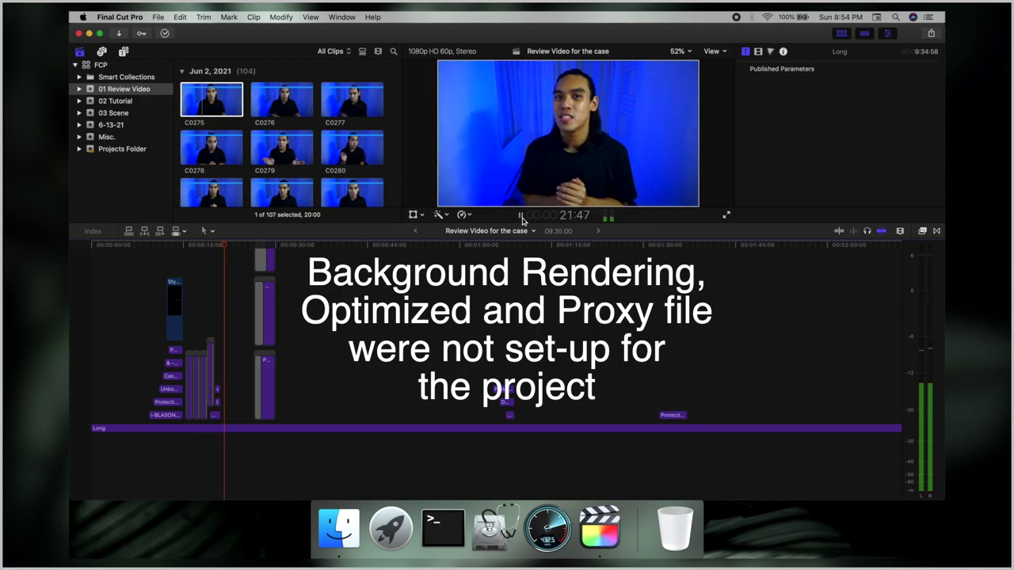
pyautogui.click(522, 217)
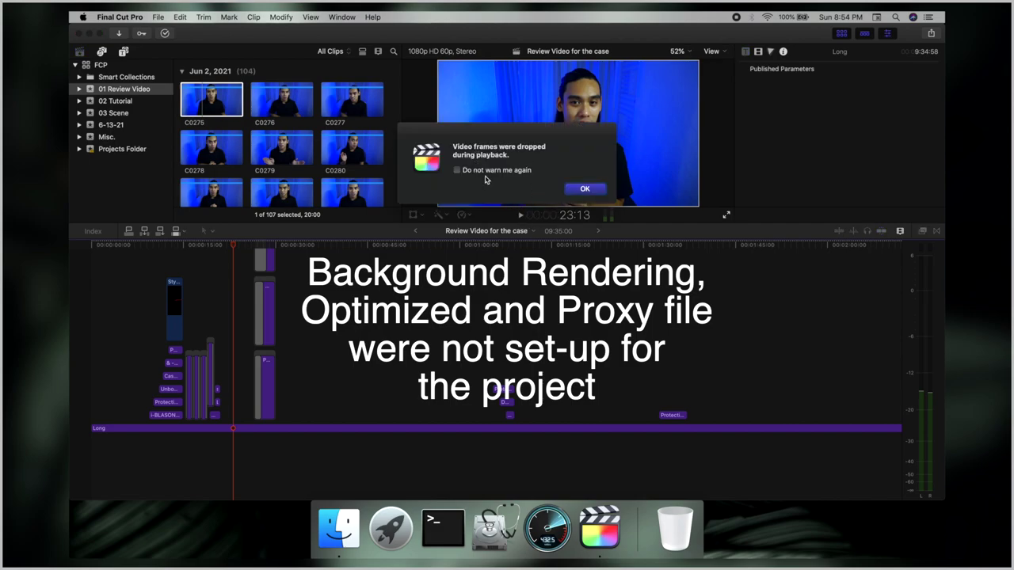
pyautogui.click(582, 190)
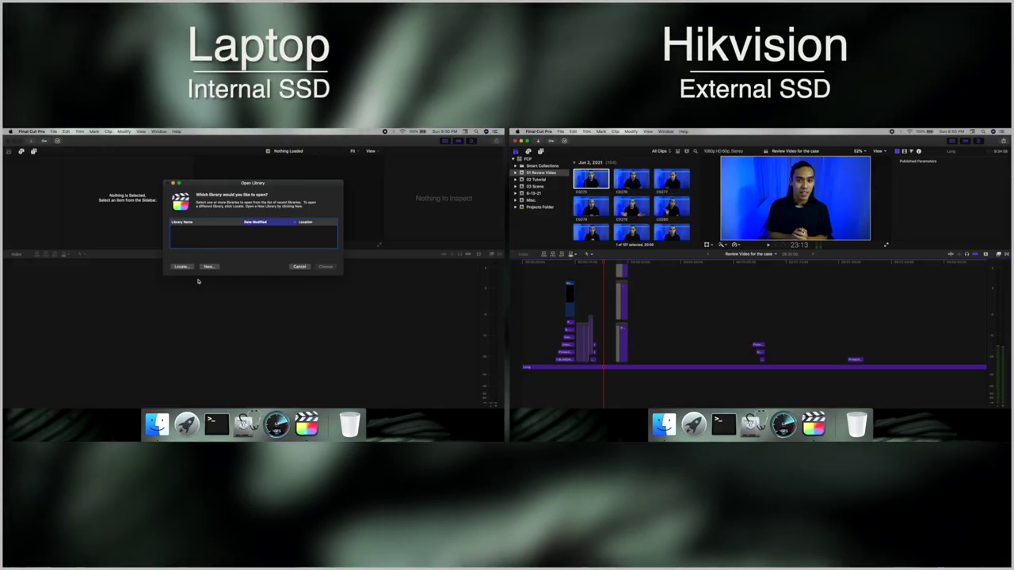
# - Locate and open the iBlason.fcpbundle library from the Supcase Review folder in Movies
pyautogui.click(185, 268)
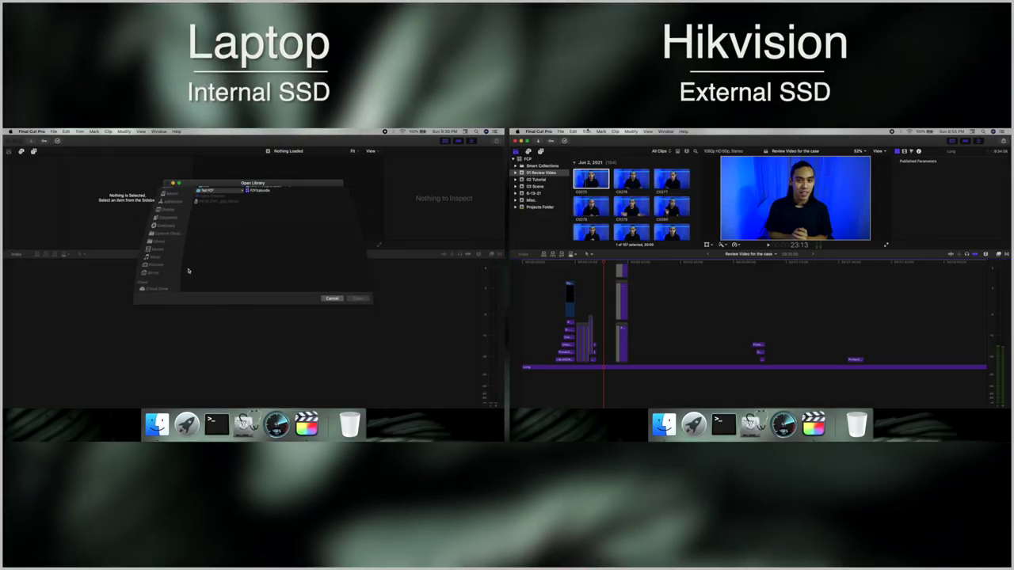
pyautogui.scroll(-3, 157, 276)
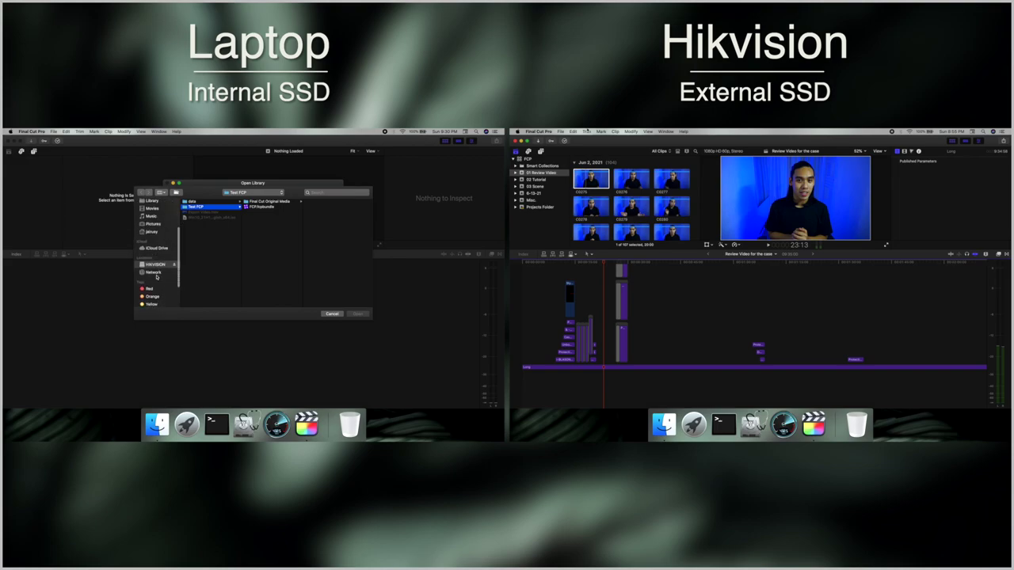
pyautogui.scroll(2, 155, 232)
pyautogui.click(152, 226)
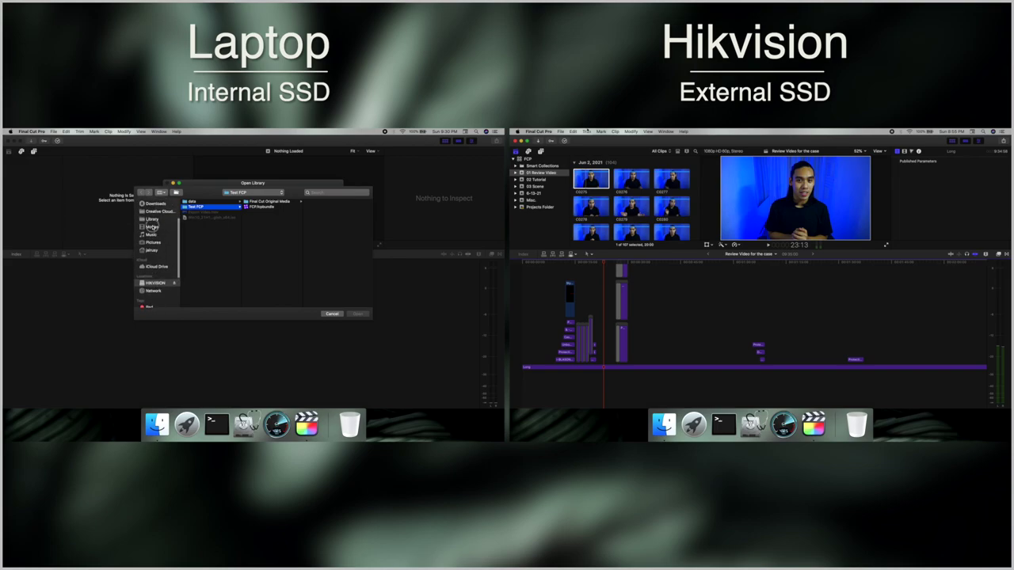
pyautogui.click(198, 207)
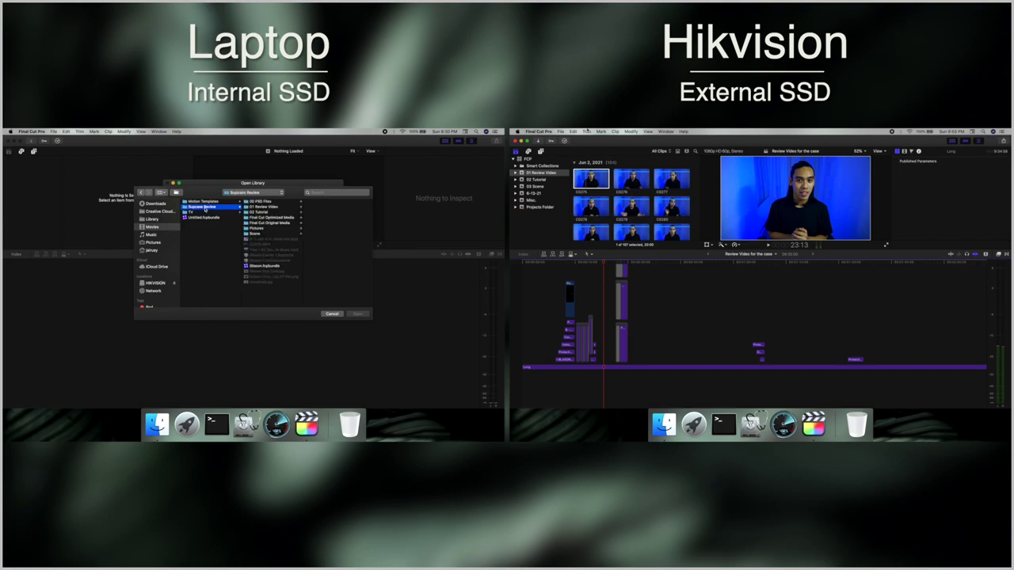
pyautogui.click(281, 265)
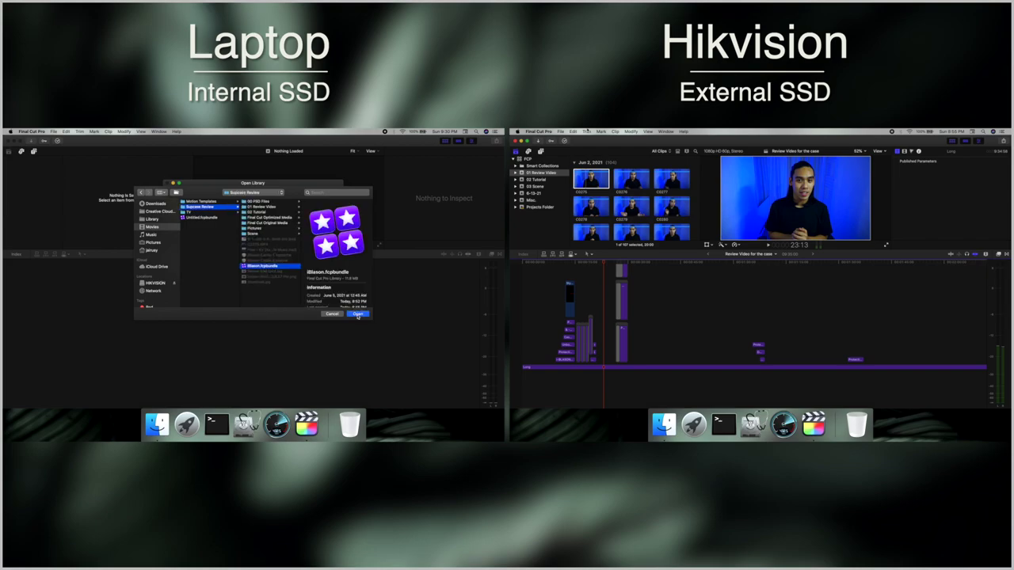
pyautogui.click(357, 314)
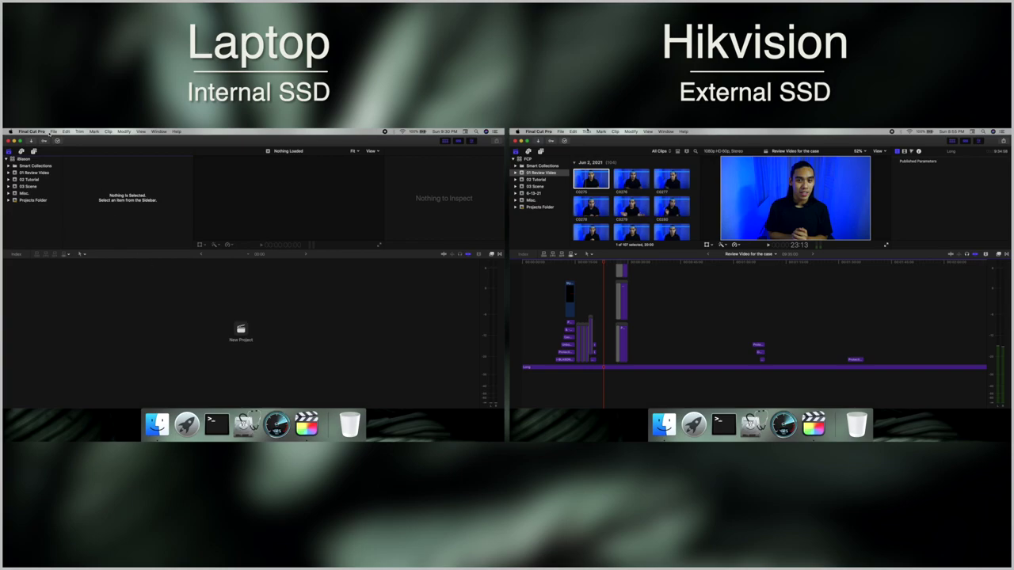
# - Open the "Review Video for the case" project from the Projects Folder event of the laptop's iBlason library
pyautogui.click(53, 132)
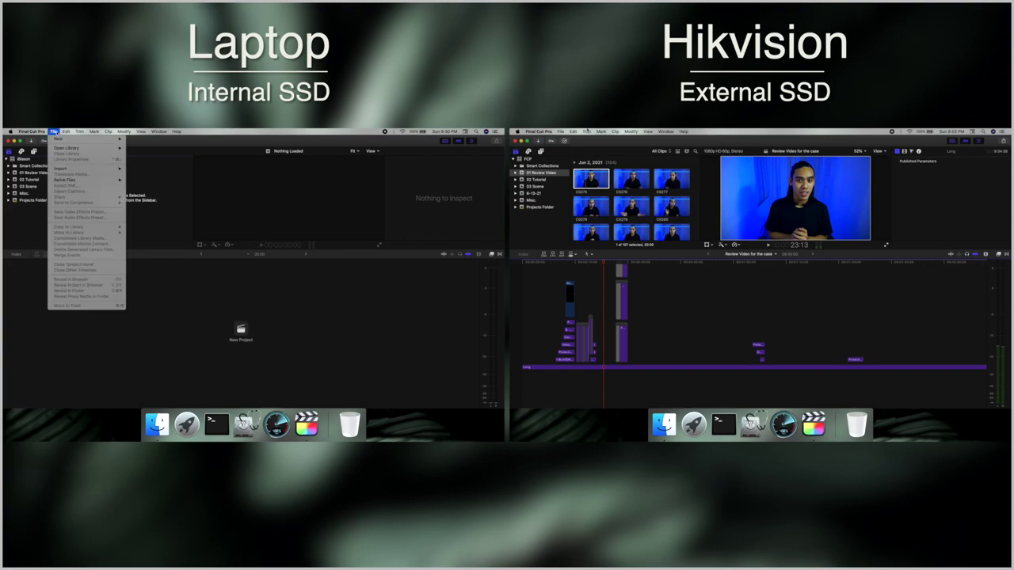
pyautogui.click(26, 167)
pyautogui.click(14, 202)
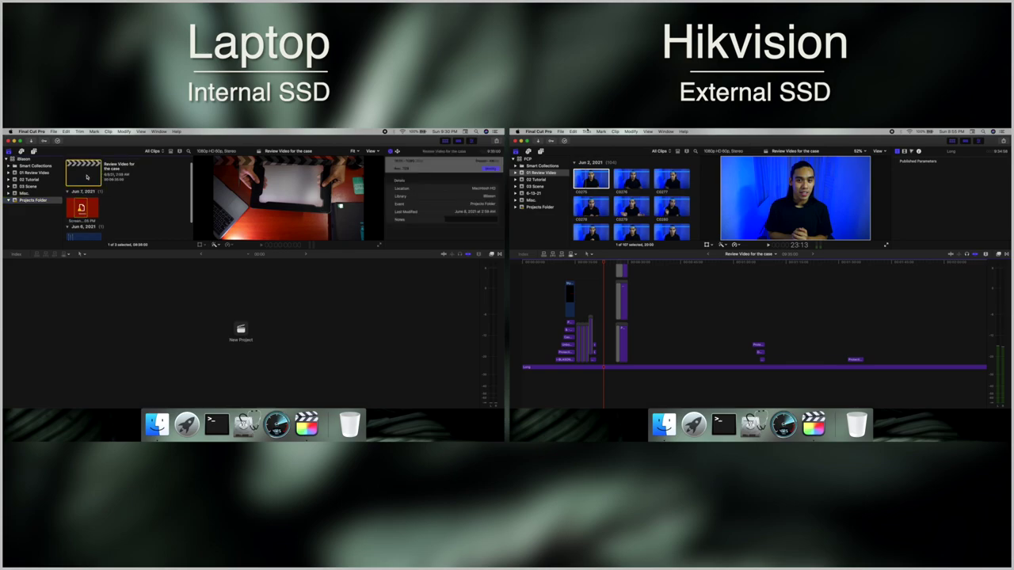
pyautogui.doubleClick(87, 178)
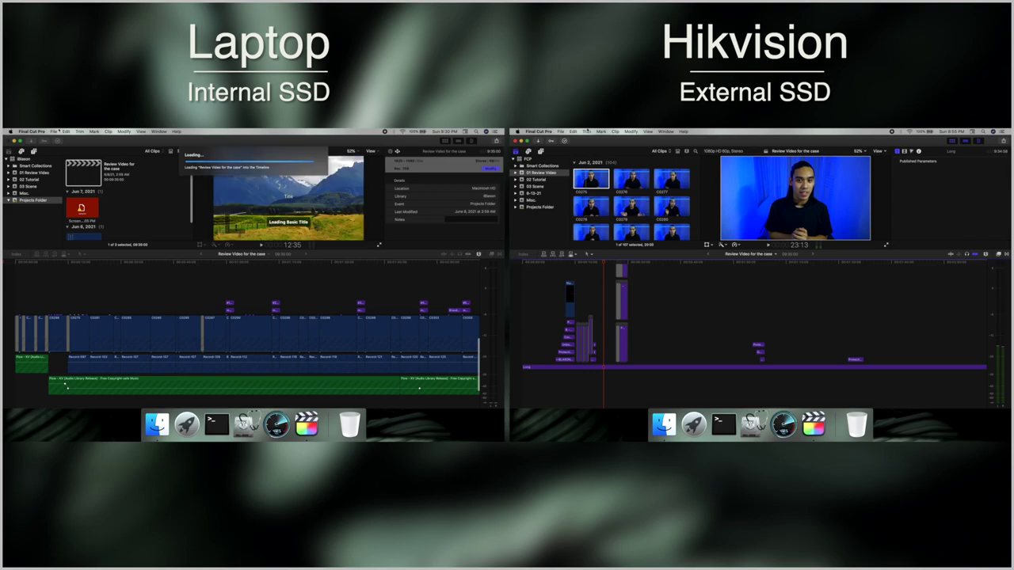
# - Start a Master File export of the laptop's "Review Video for the case" project and display its export settings
pyautogui.click(53, 130)
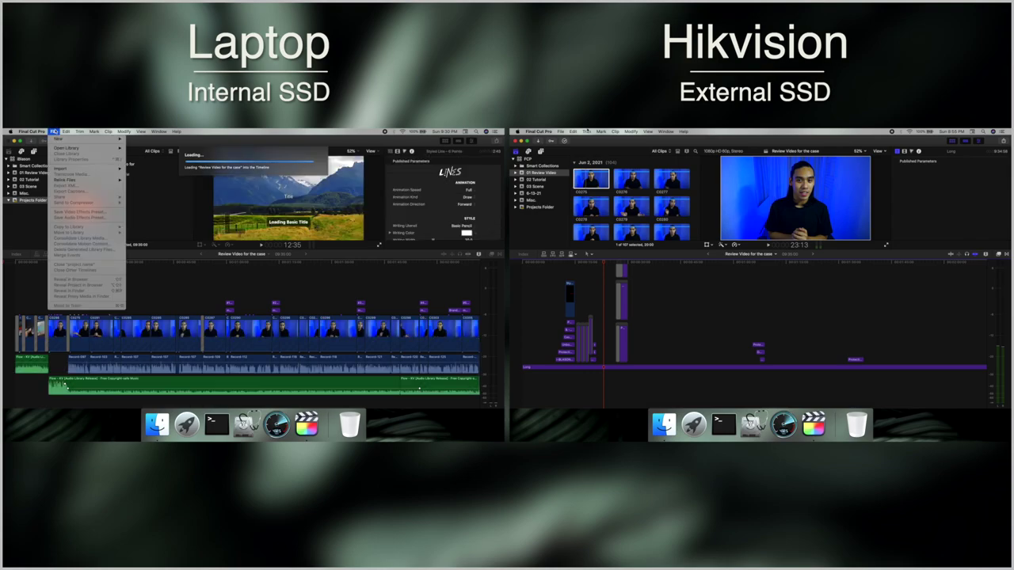
pyautogui.press('Escape')
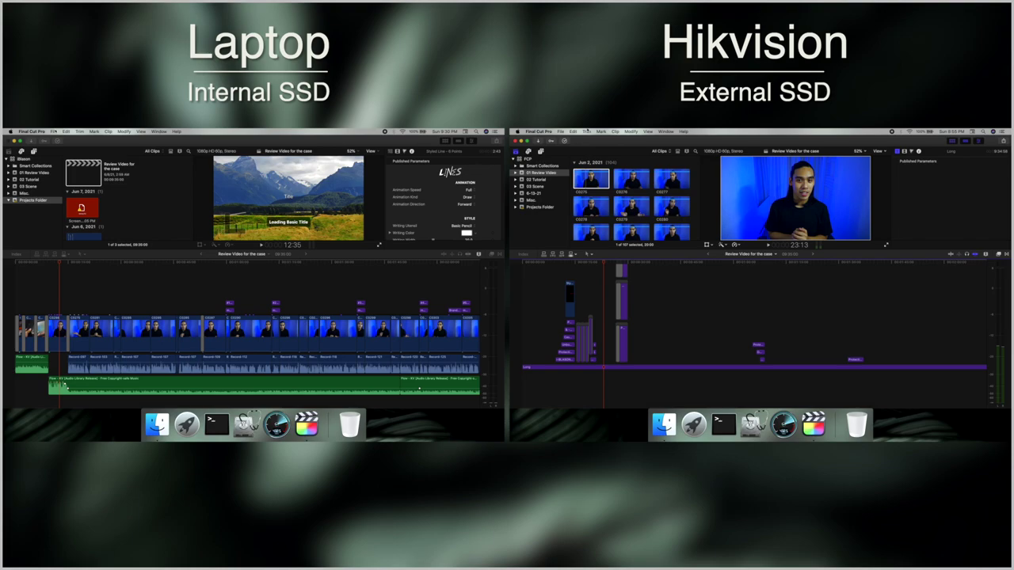
pyautogui.click(53, 131)
pyautogui.press('Escape')
pyautogui.click(53, 131)
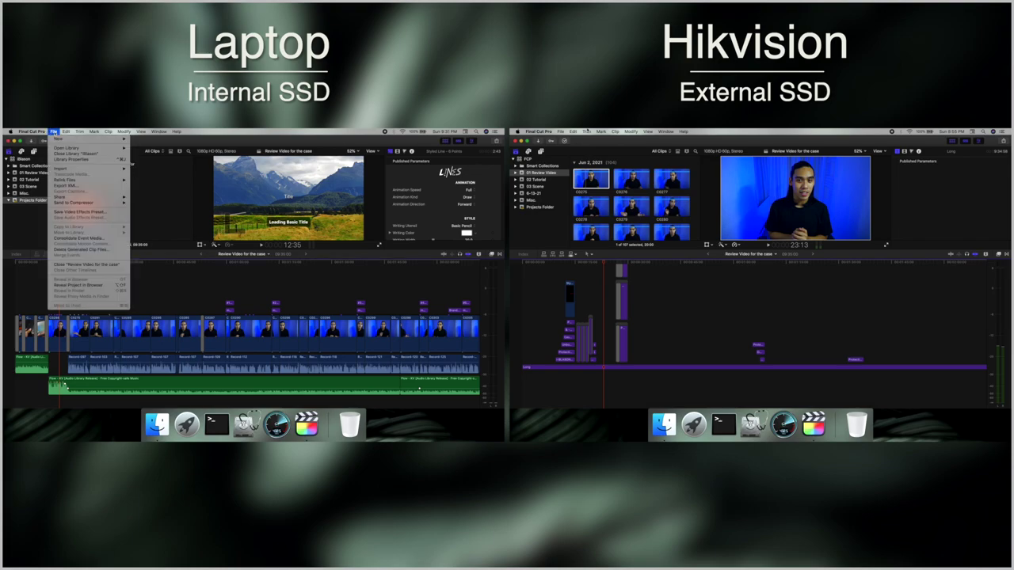
pyautogui.moveTo(76, 198)
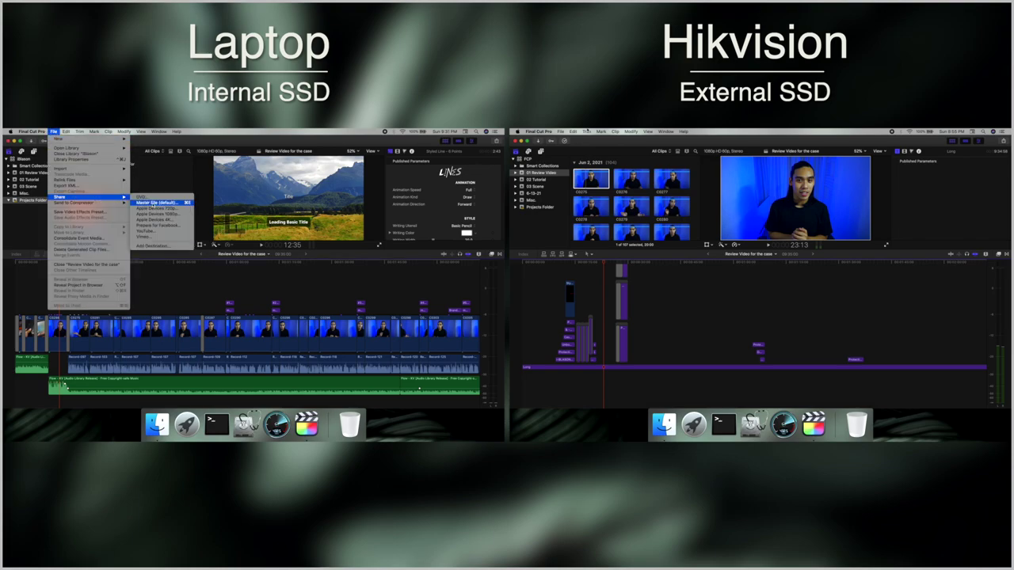
pyautogui.click(153, 204)
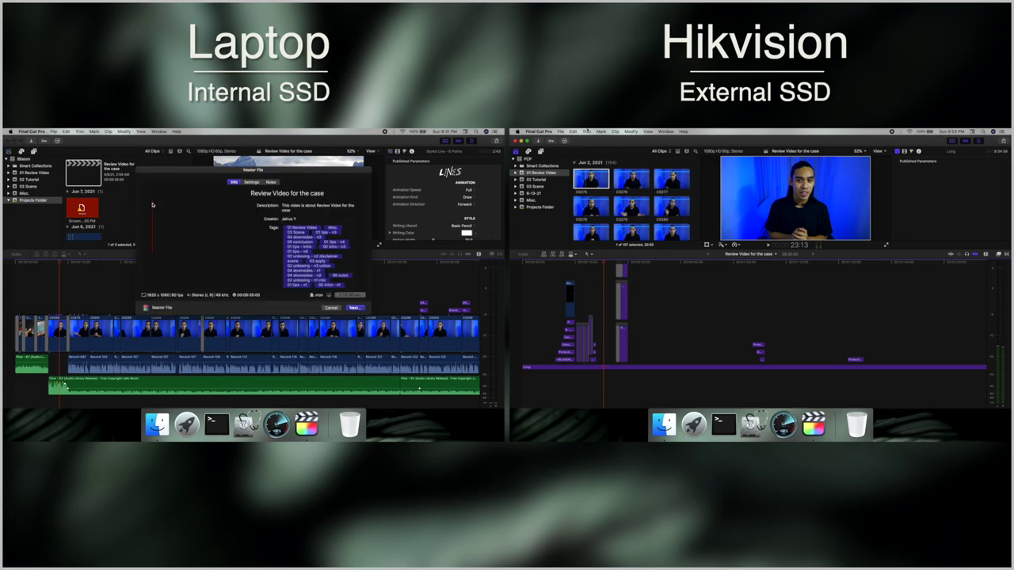
pyautogui.click(250, 183)
# - Start a Master File export of the same project from the Hikvision drive's FCP library and display its export settings
pyautogui.click(560, 131)
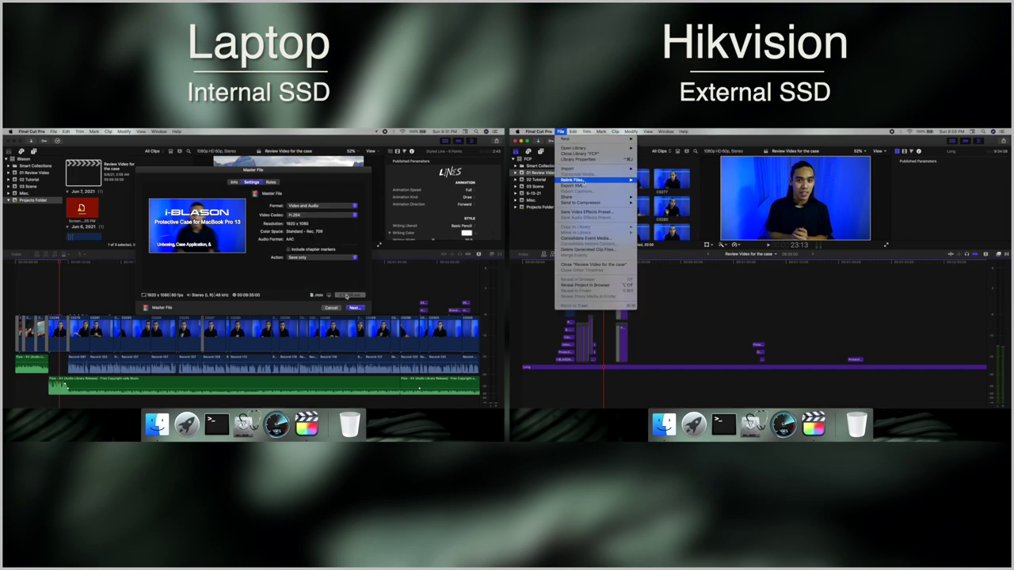
pyautogui.moveTo(589, 198)
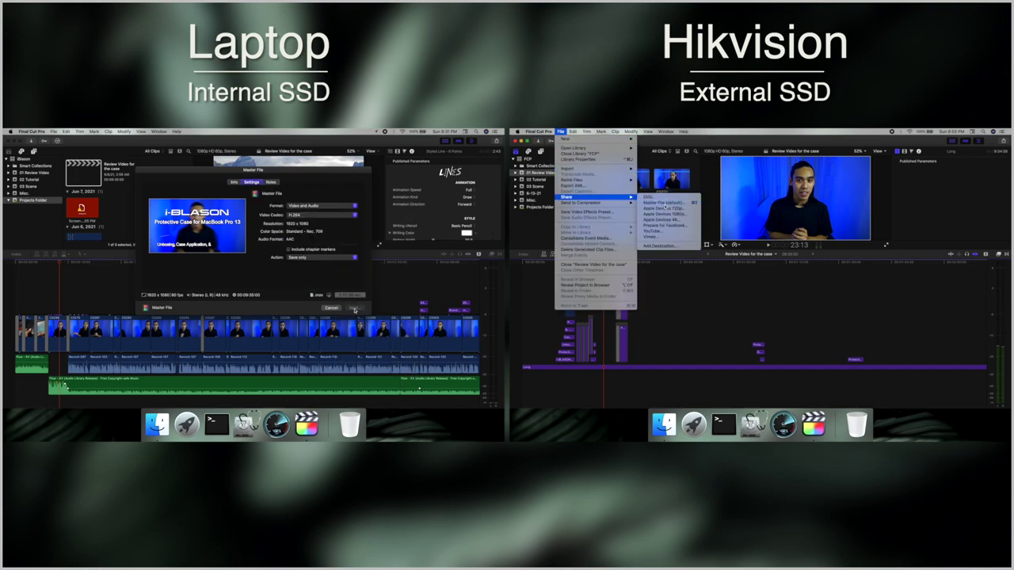
pyautogui.click(661, 202)
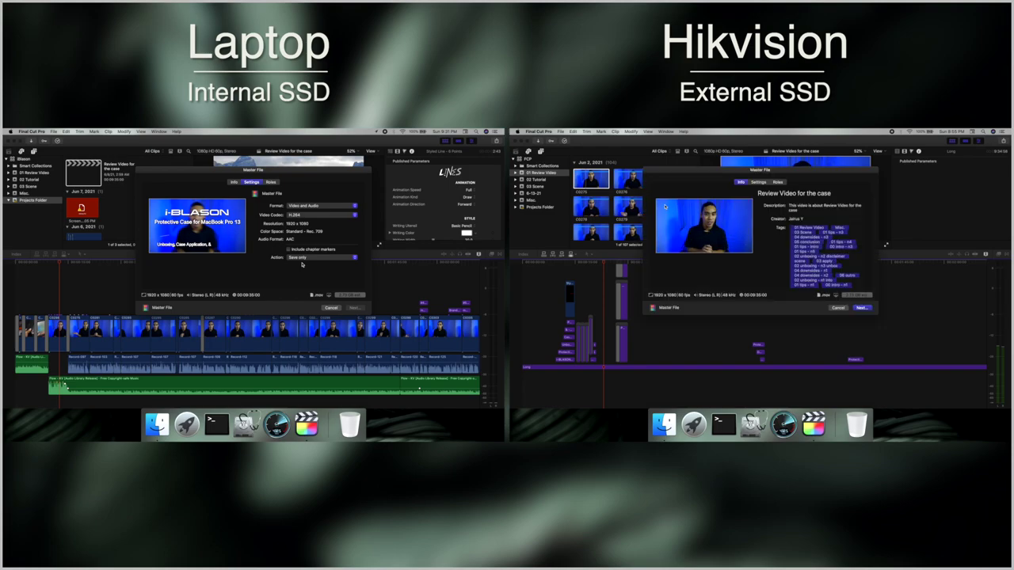
pyautogui.click(756, 182)
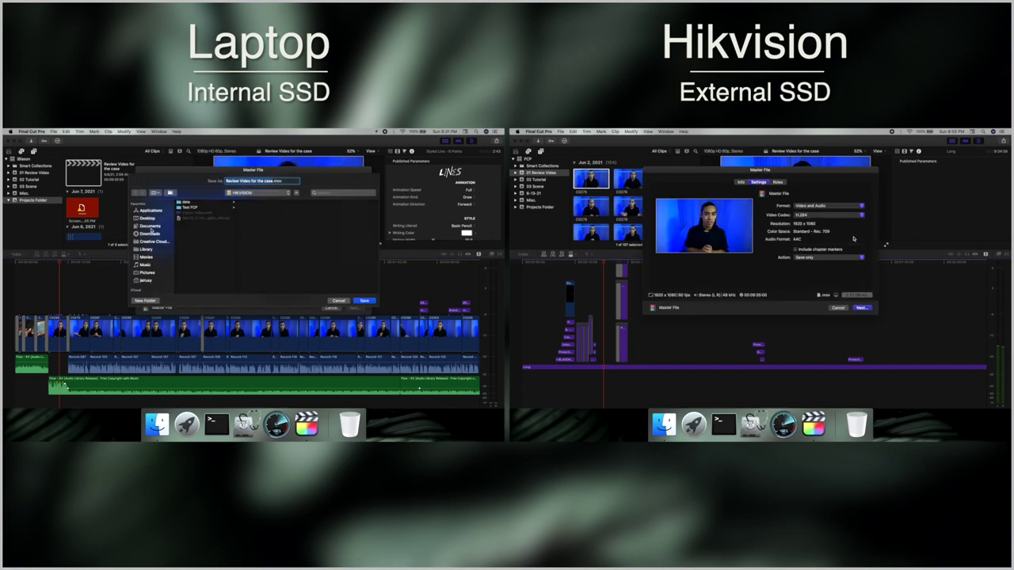
# - Choose the Movies folder as the save location for the laptop's Master File export
pyautogui.click(147, 257)
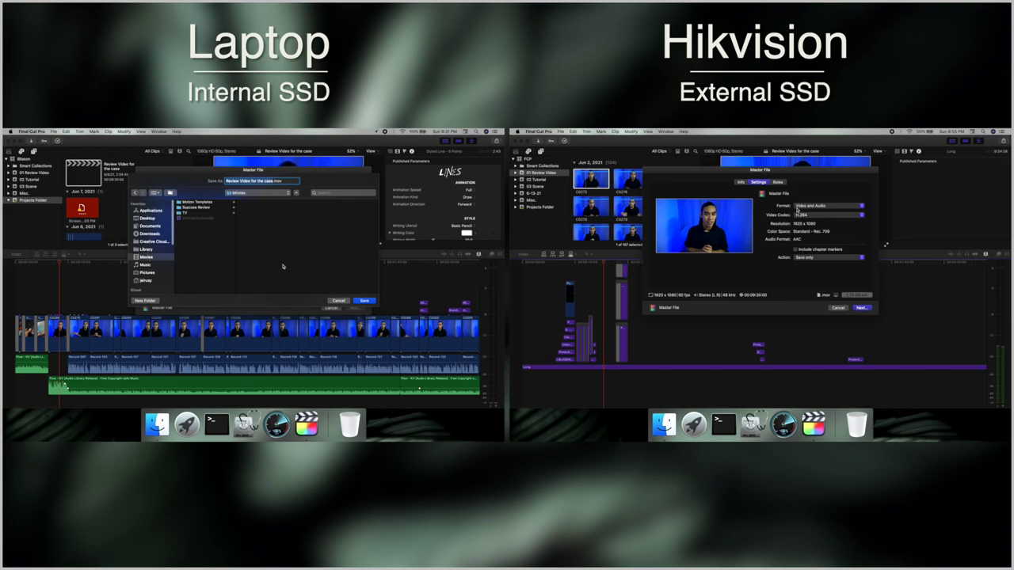